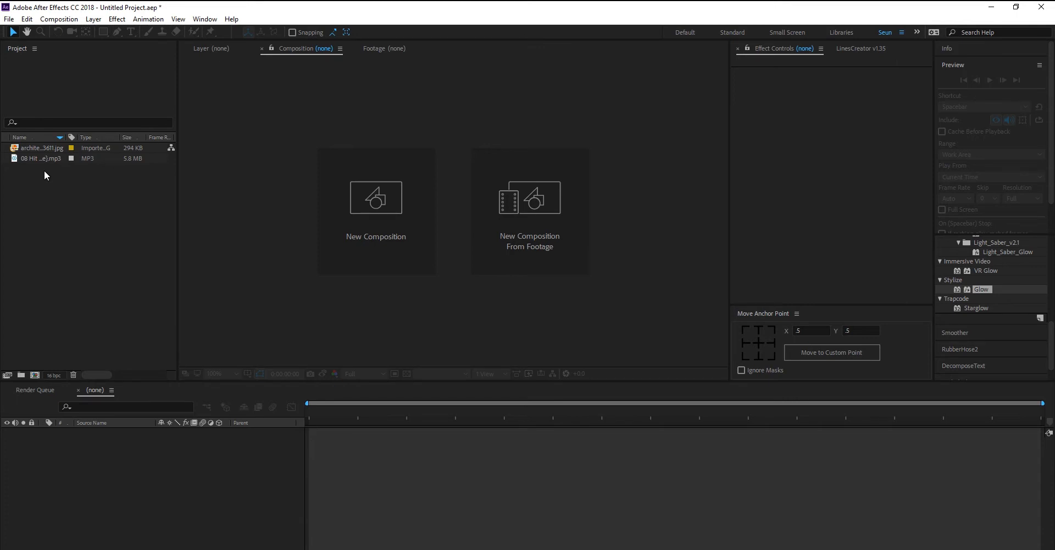
Create a composition from the 08 Hit Song MP3 file in the project
{"action": "left_click", "coordinate": [120, 218]}
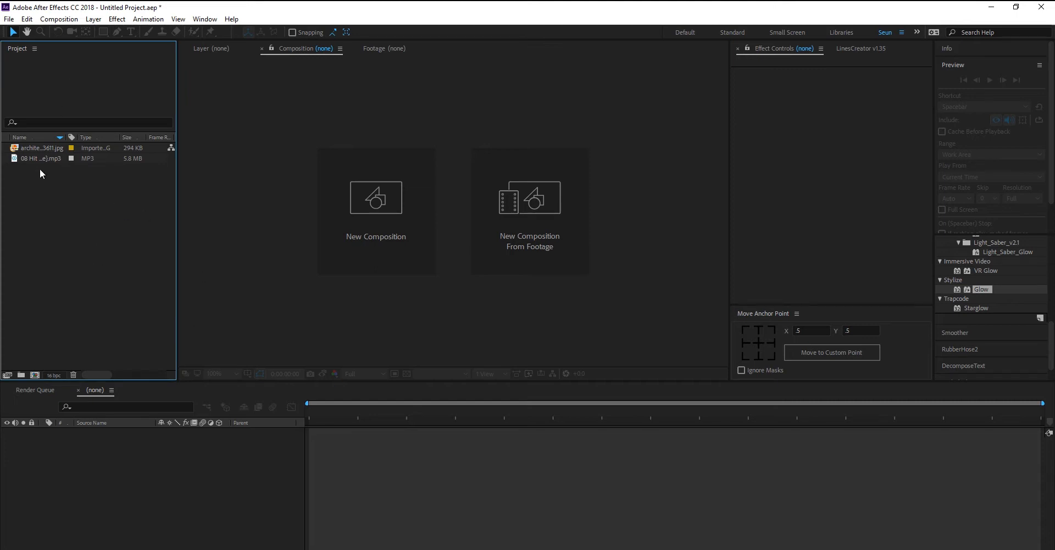
{"action": "left_click", "coordinate": [32, 146]}
{"action": "left_click_drag", "start_coordinate": [18, 158], "coordinate": [35, 373]}
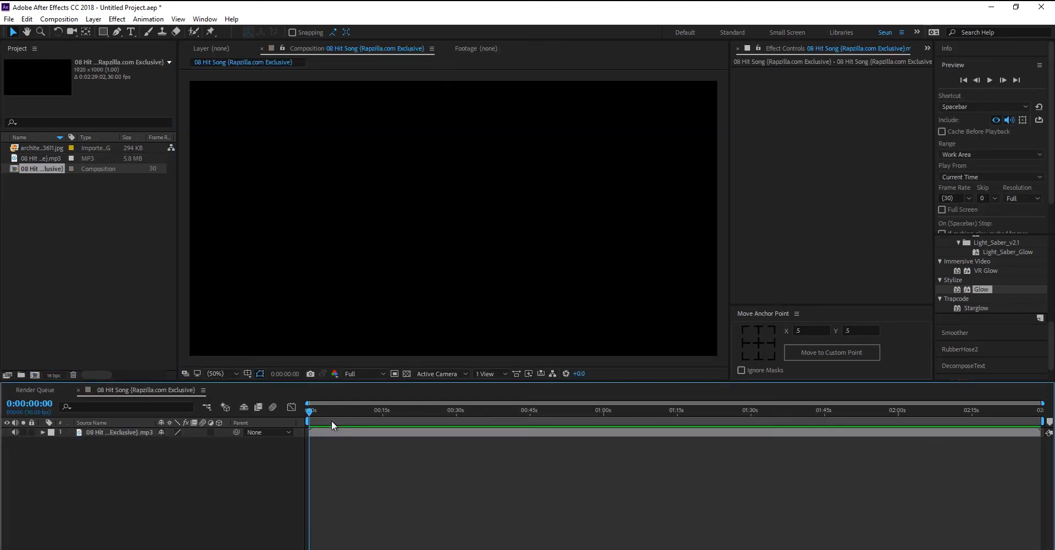
{"action": "mouse_move", "coordinate": [331, 411]}
{"action": "left_mouse_down"}
{"action": "mouse_move", "coordinate": [1044, 411]}
{"action": "mouse_move", "coordinate": [350, 411]}
{"action": "left_mouse_up"}
{"action": "left_click_drag", "start_coordinate": [330, 446], "coordinate": [301, 448]}
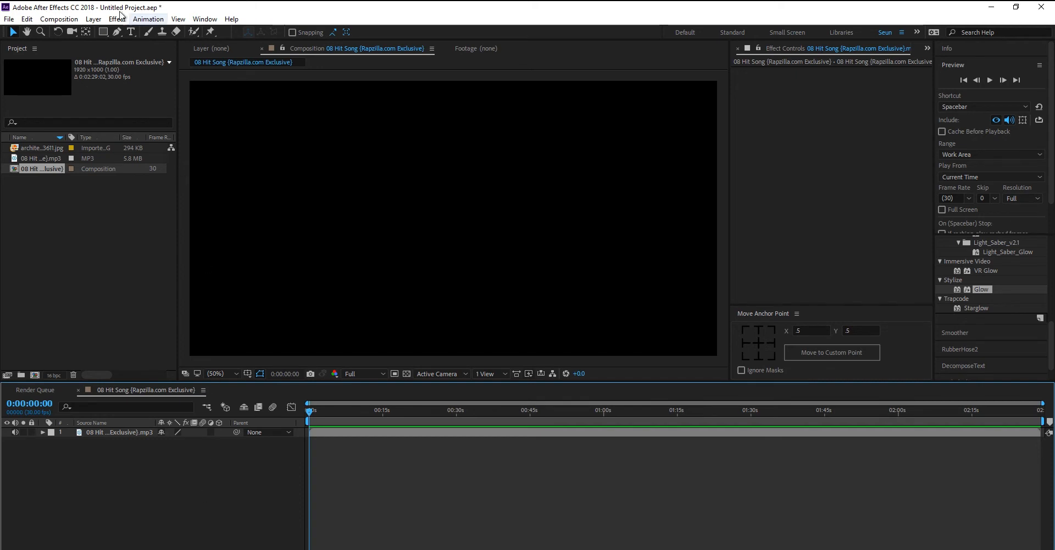
Rename the composition to "Hit Song {Rapzilla.com Exclusive}" by removing the leading track number
{"action": "left_click", "coordinate": [59, 18]}
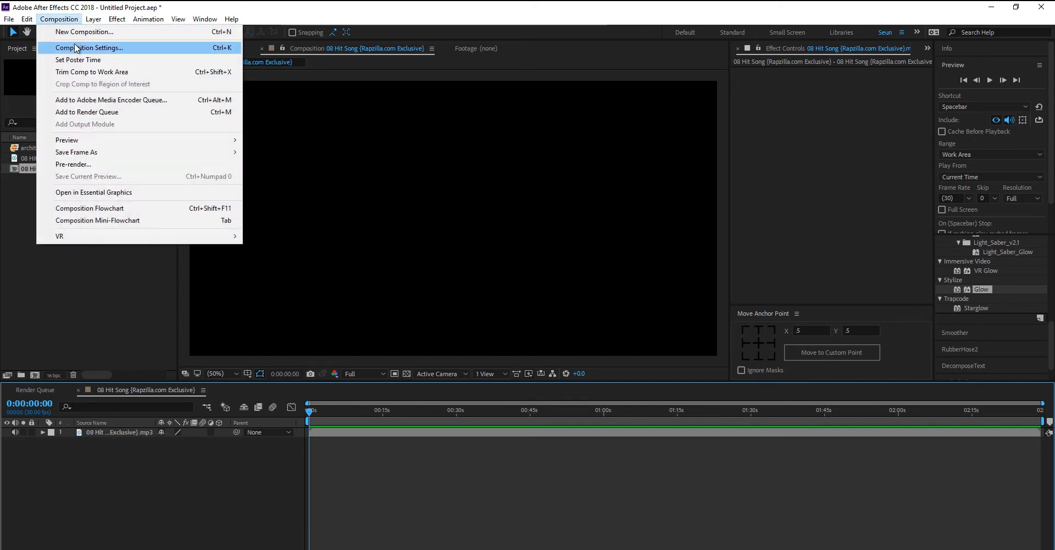
{"action": "left_click", "coordinate": [77, 47]}
{"action": "left_click", "coordinate": [585, 113]}
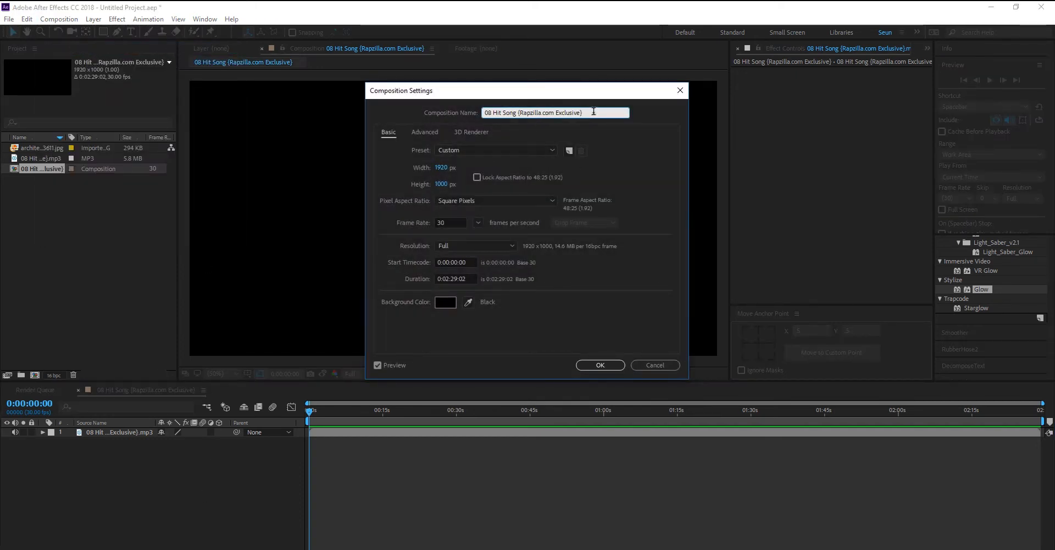
{"action": "left_click_drag", "start_coordinate": [493, 112], "coordinate": [485, 112]}
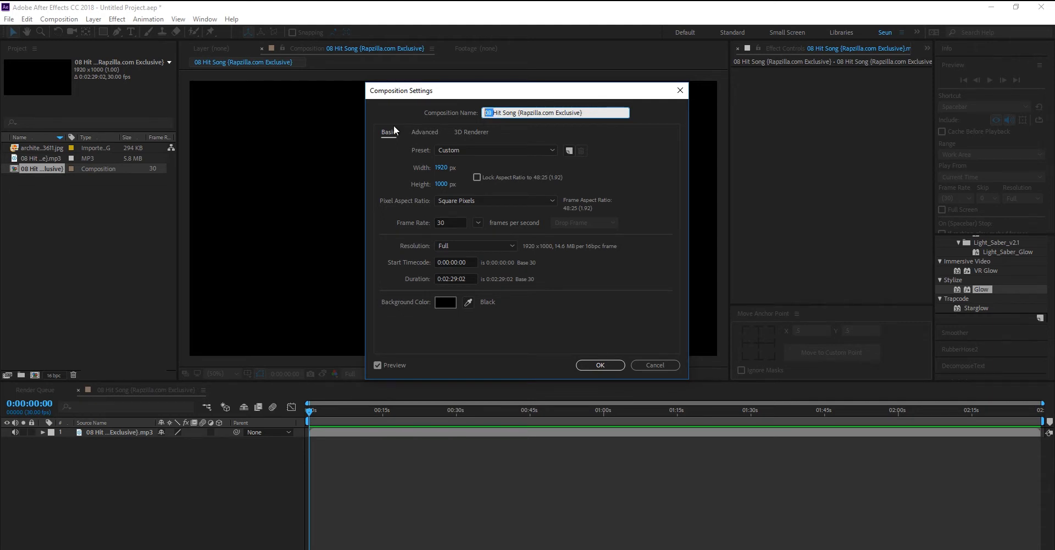
{"action": "key", "text": "BackSpace"}
{"action": "left_click", "coordinate": [592, 134]}
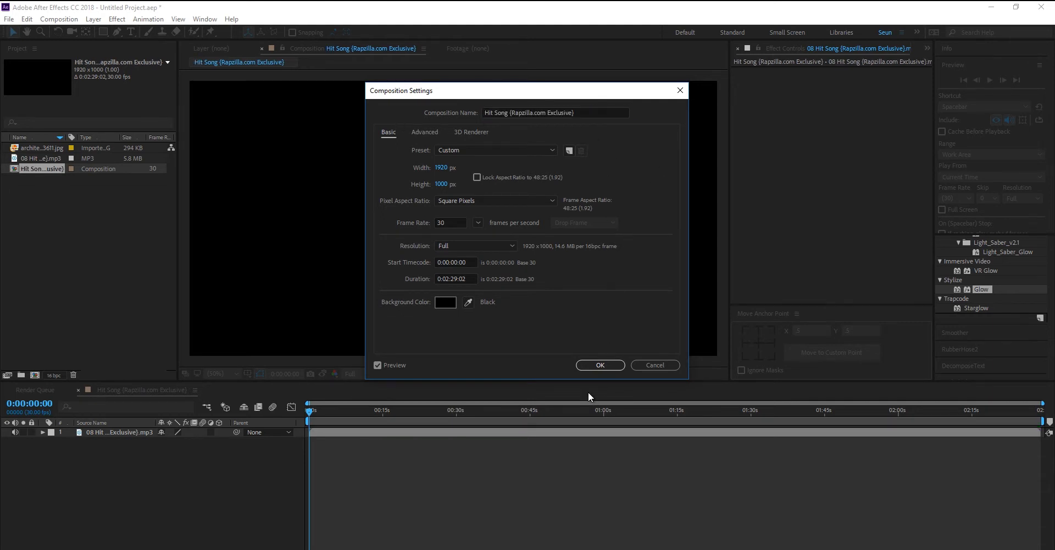
{"action": "left_click", "coordinate": [598, 366]}
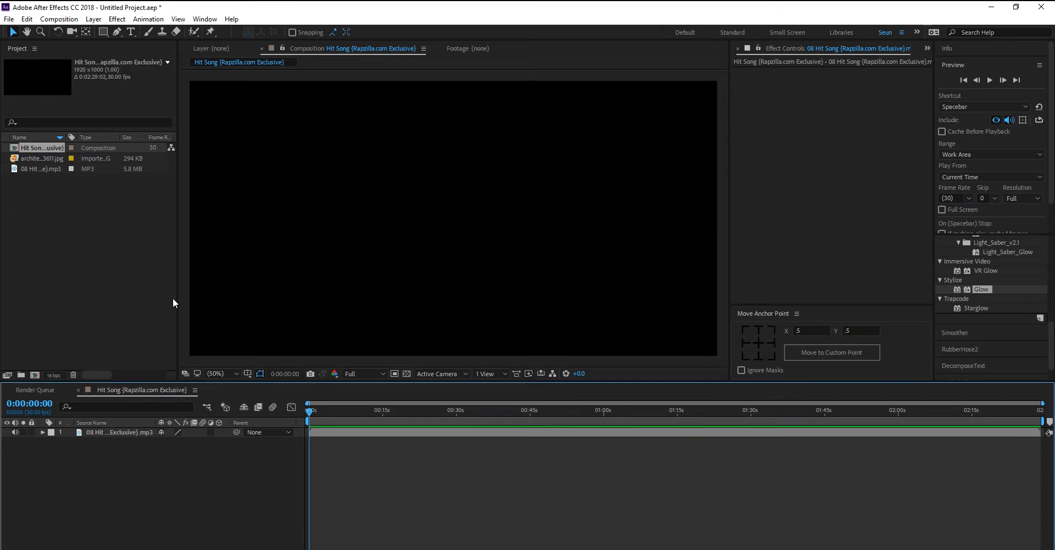
{"action": "left_click", "coordinate": [94, 19]}
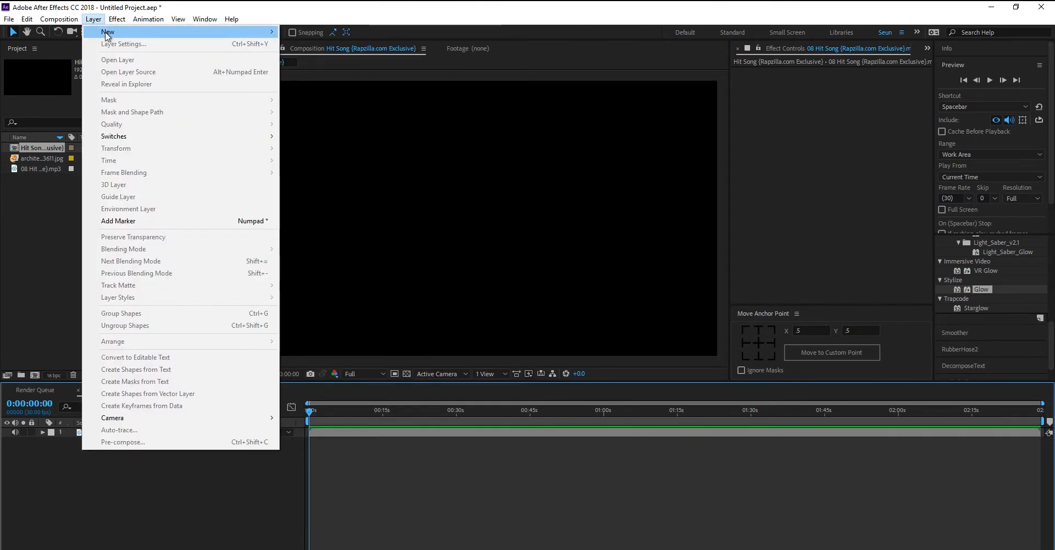
{"action": "mouse_move", "coordinate": [104, 32]}
{"action": "left_click", "coordinate": [302, 44]}
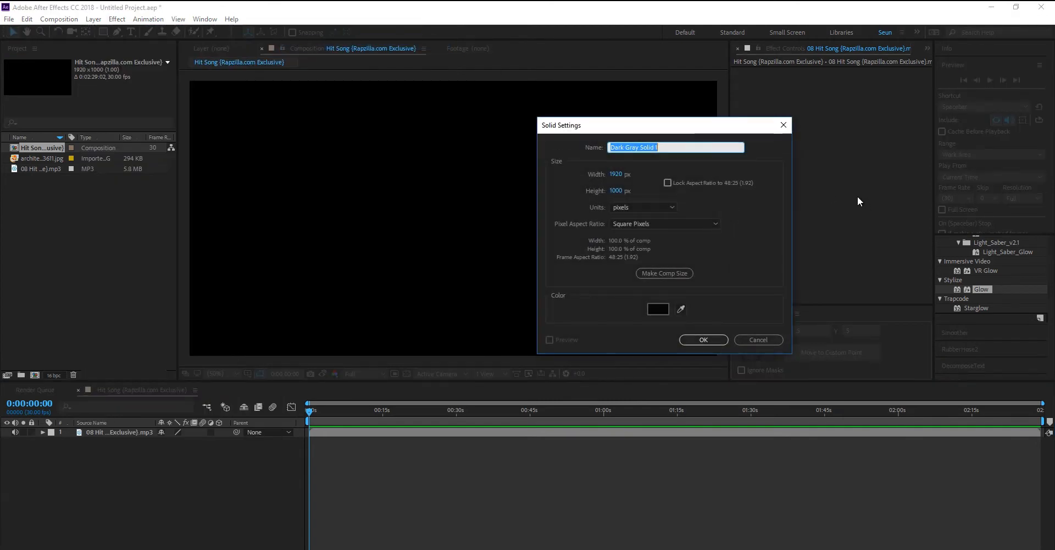
{"action": "type", "text": "Aud"}
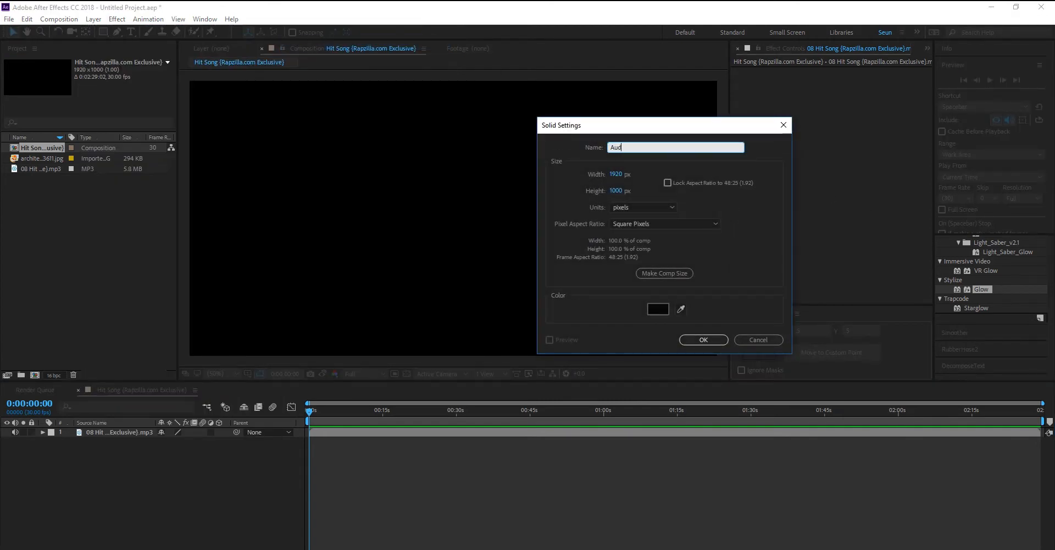
{"action": "type", "text": "io Specturm"}
{"action": "left_click", "coordinate": [611, 190]}
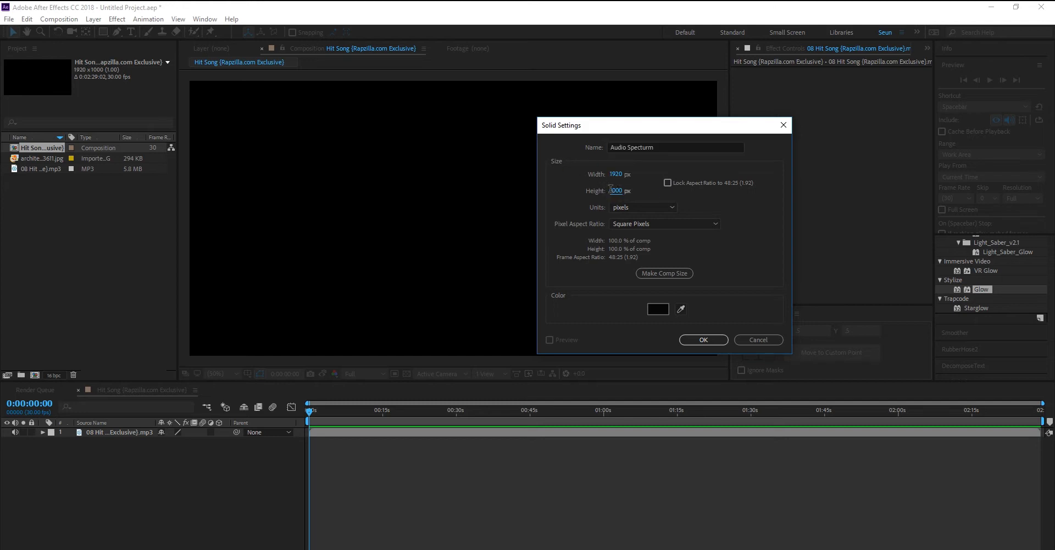
{"action": "type", "text": "18"}
{"action": "key", "text": "BackSpace"}
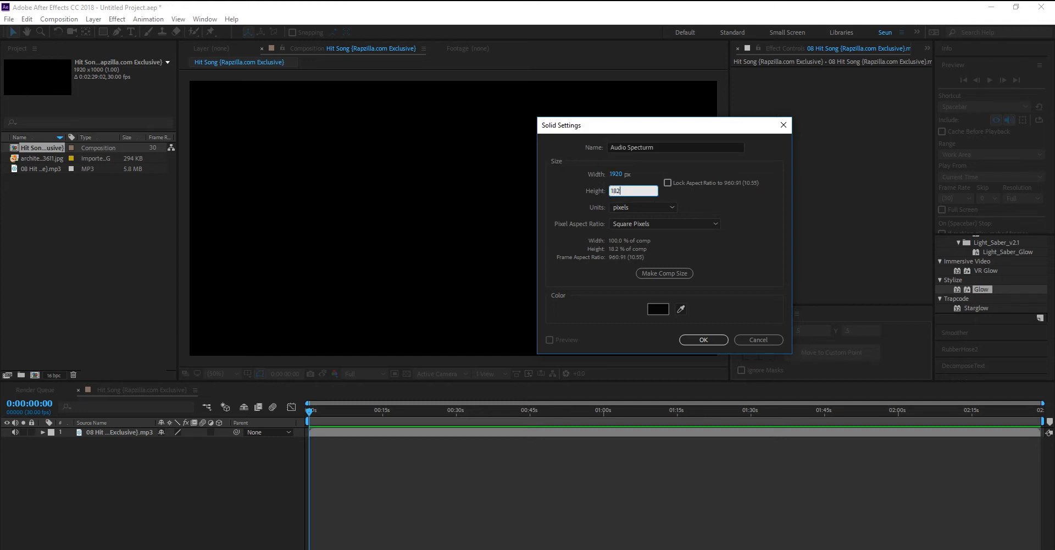
{"action": "type", "text": "080"}
{"action": "left_click", "coordinate": [577, 181]}
{"action": "left_click", "coordinate": [664, 275]}
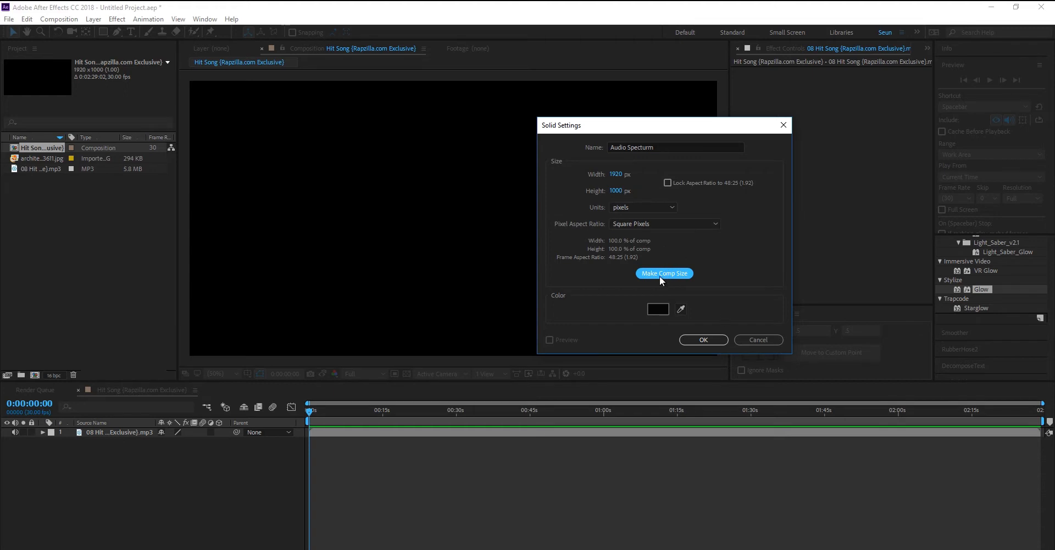
{"action": "left_click", "coordinate": [704, 339]}
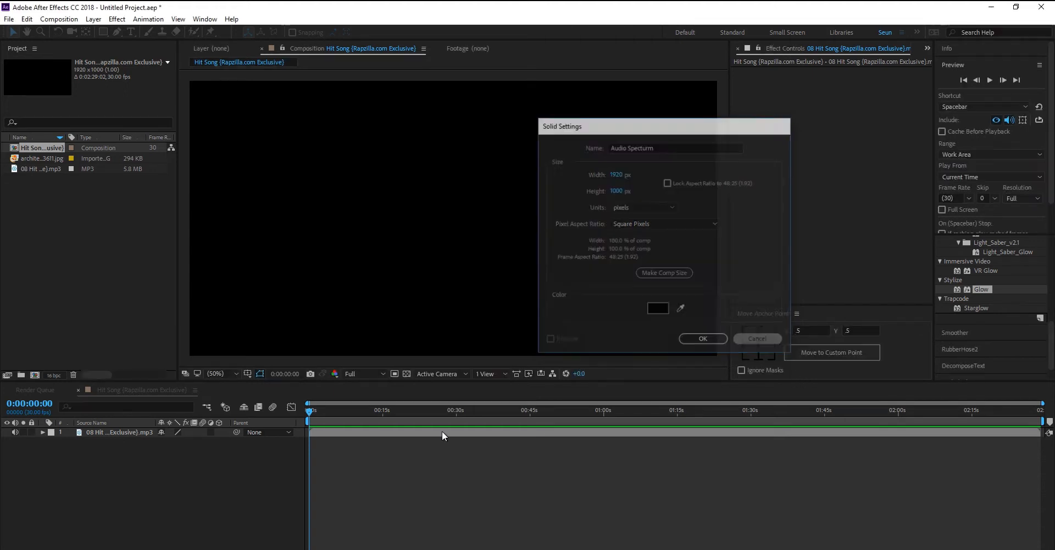
Set the composition's height to 1080 px
{"action": "key", "text": "ctrl+k"}
{"action": "left_click", "coordinate": [438, 184]}
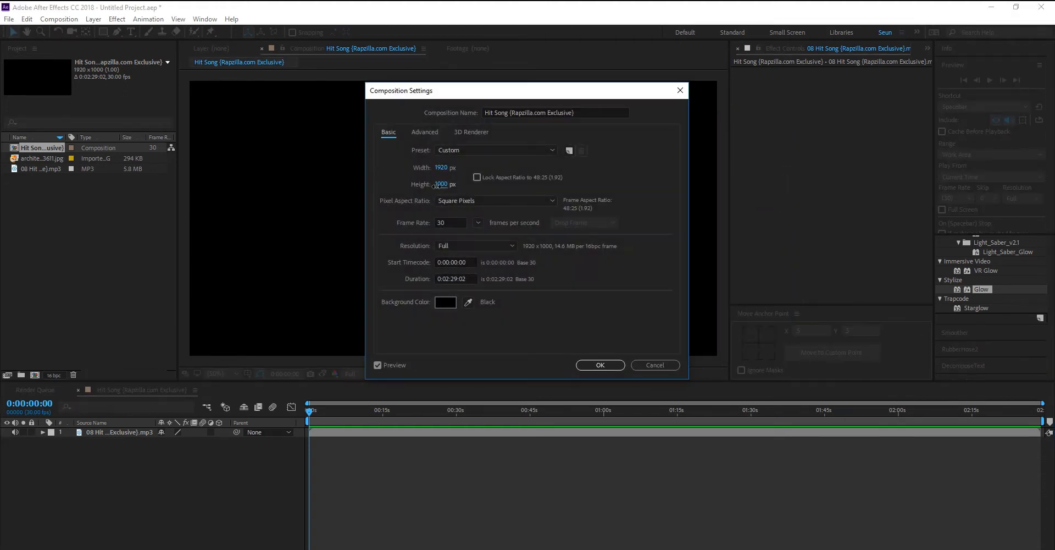
{"action": "type", "text": "1080"}
{"action": "left_click", "coordinate": [599, 365]}
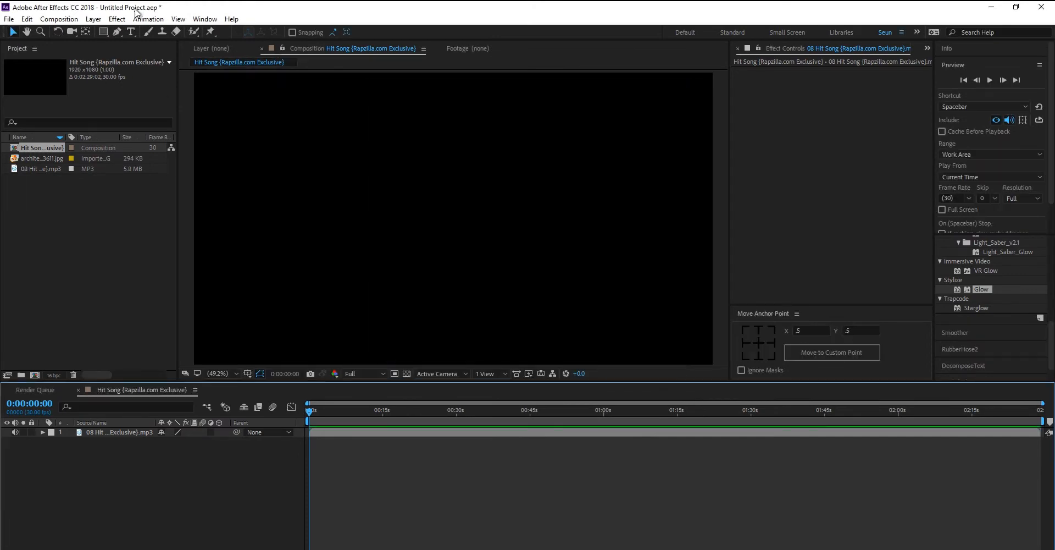
Add a composition-sized solid layer named "Audio Specturm"
{"action": "left_click", "coordinate": [95, 19]}
{"action": "mouse_move", "coordinate": [110, 32]}
{"action": "left_click", "coordinate": [332, 41]}
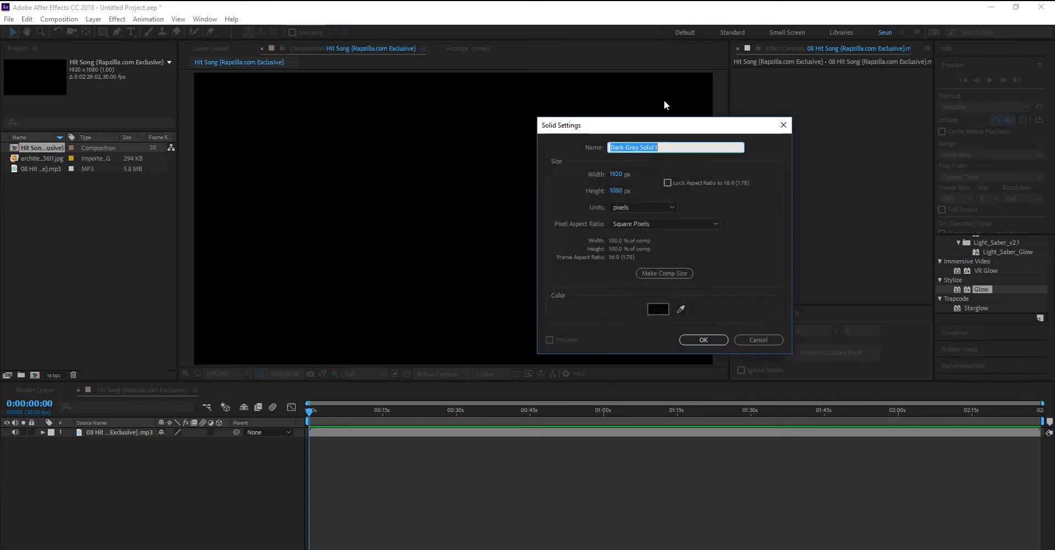
{"action": "left_click", "coordinate": [713, 341]}
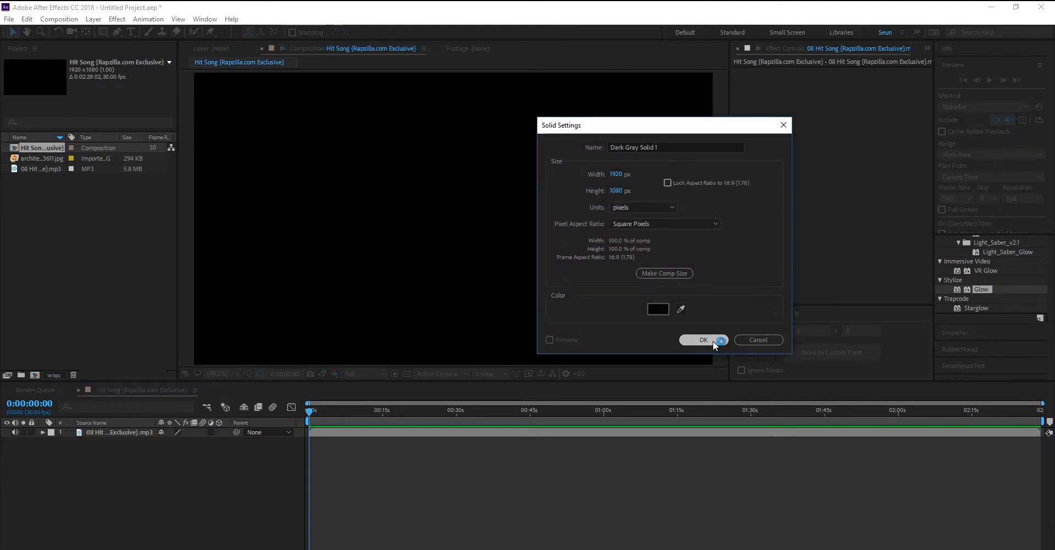
{"action": "triple_click", "coordinate": [674, 145]}
{"action": "type", "text": "A"}
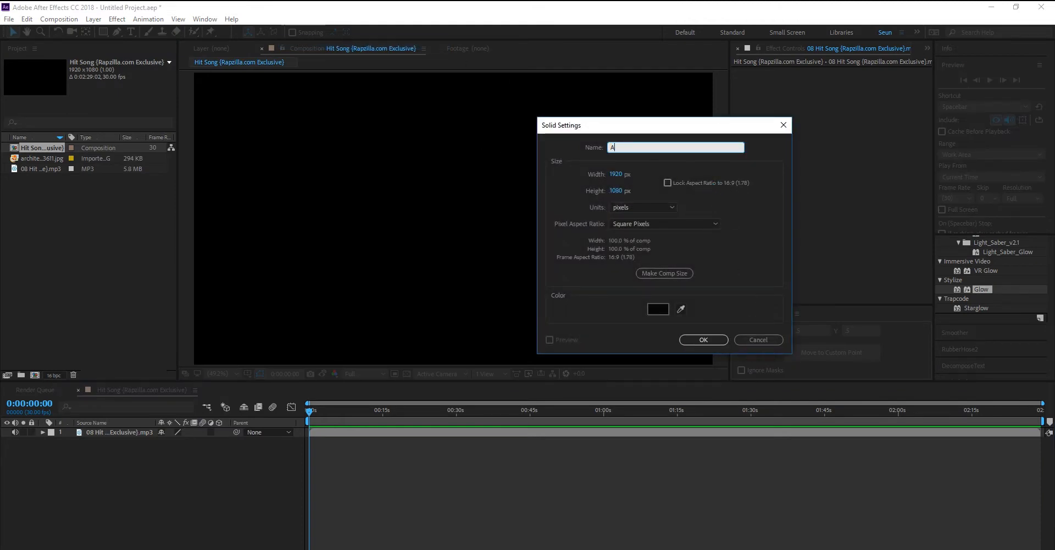
{"action": "type", "text": "udio Specturm"}
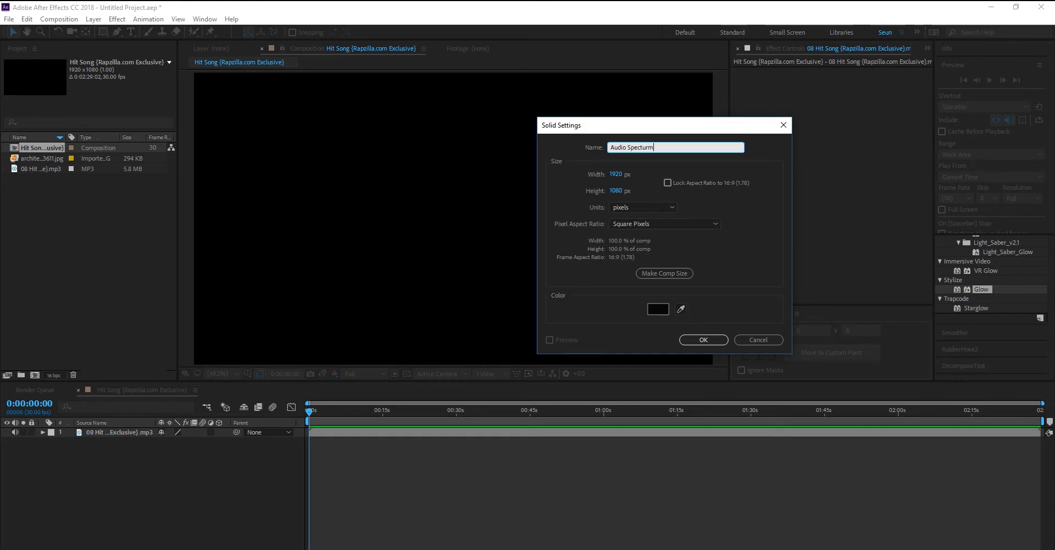
{"action": "left_click", "coordinate": [700, 340]}
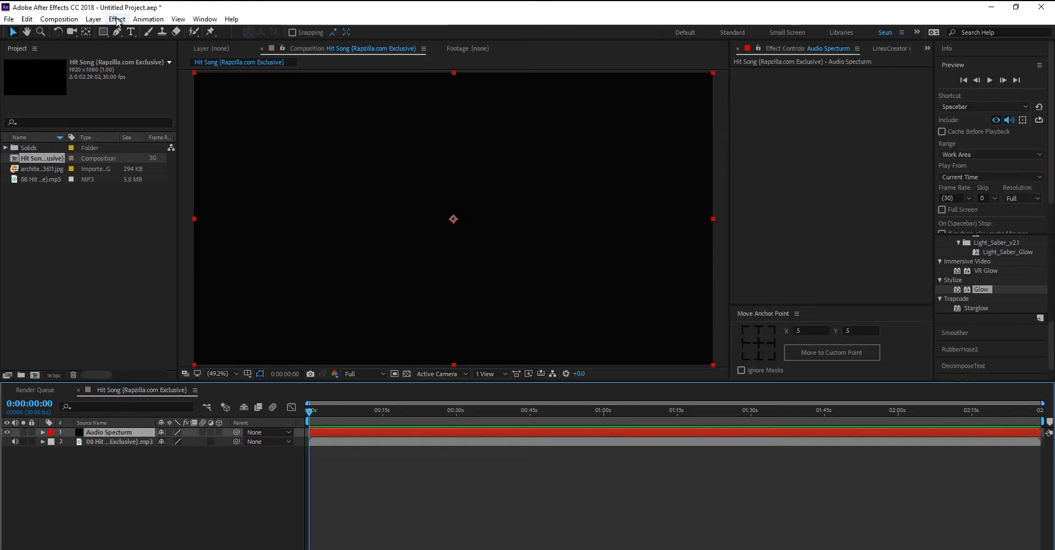
Apply the Audio Spectrum effect to the solid and set its audio layer to the 08 Hit Song MP3
{"action": "left_click", "coordinate": [117, 18]}
{"action": "mouse_move", "coordinate": [159, 171]}
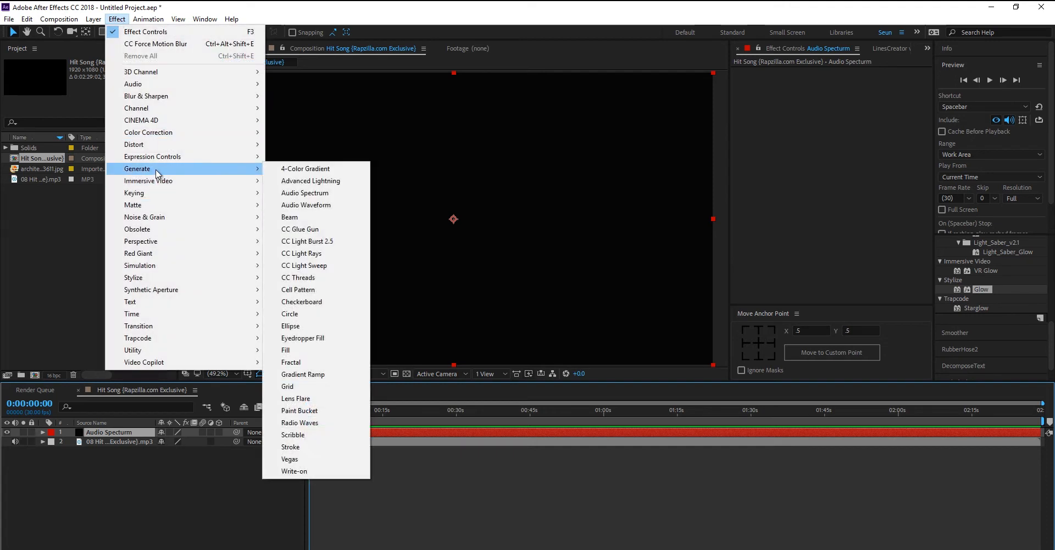
{"action": "left_click", "coordinate": [321, 194]}
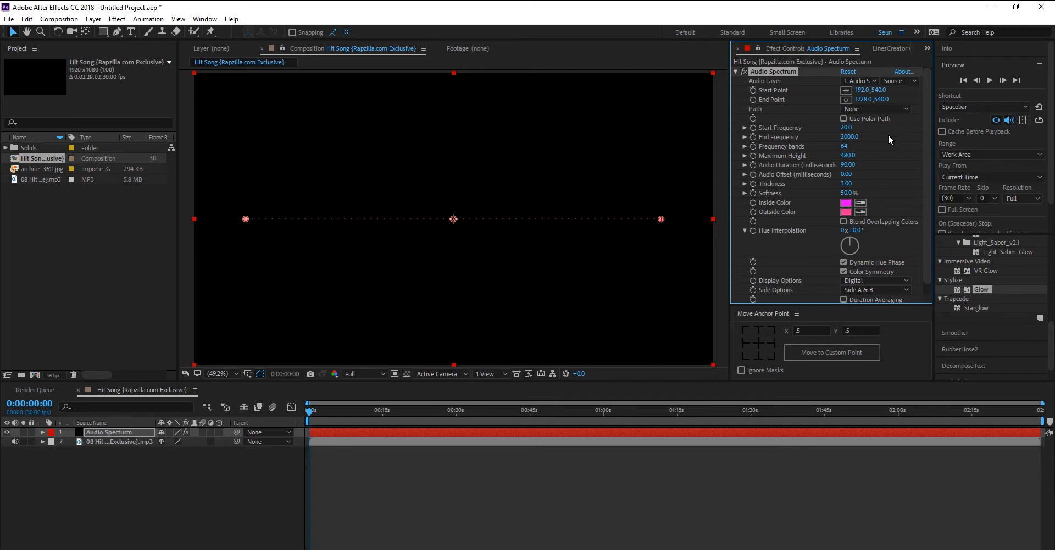
{"action": "left_click", "coordinate": [873, 81]}
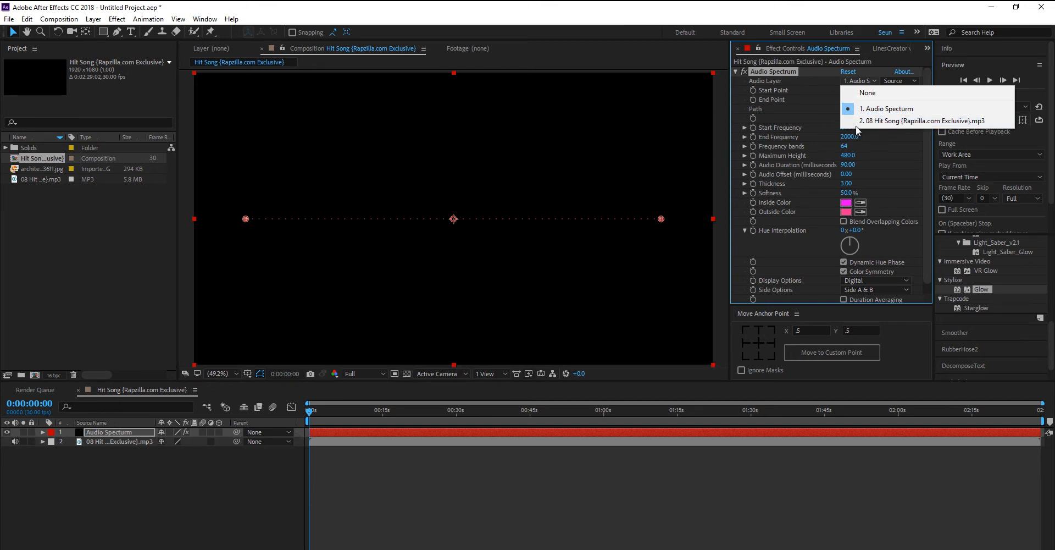
{"action": "left_click", "coordinate": [908, 122]}
Set the MP3 layer's audio levels to -15 dB
{"action": "left_click", "coordinate": [132, 441]}
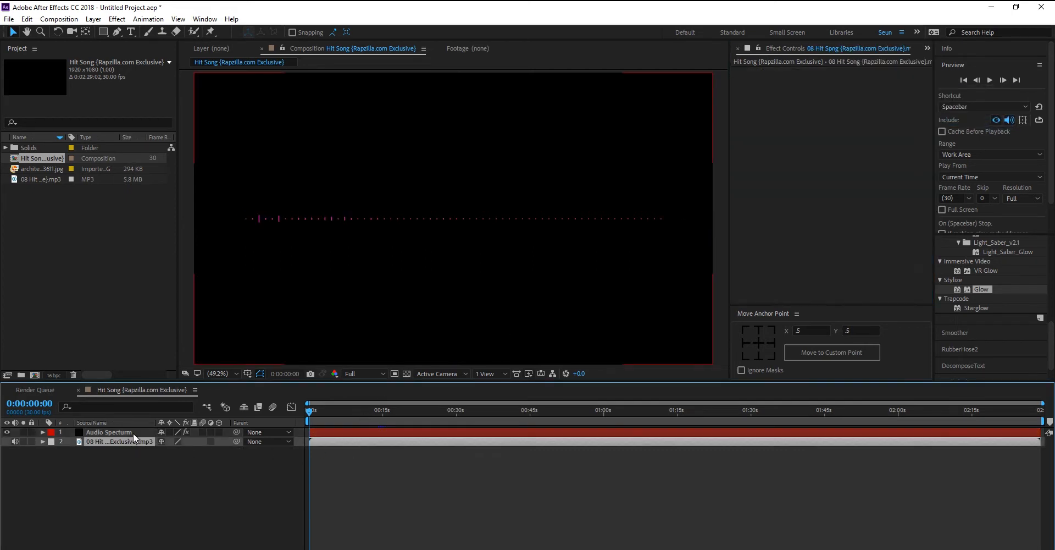
{"action": "key", "text": "l"}
{"action": "left_click", "coordinate": [166, 450]}
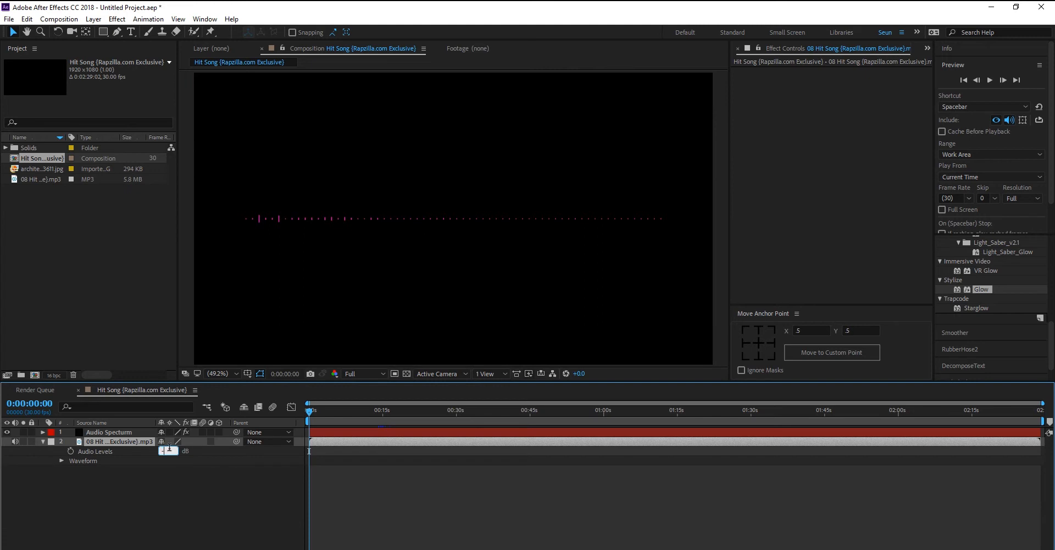
{"action": "type", "text": "-15"}
{"action": "left_click", "coordinate": [202, 499]}
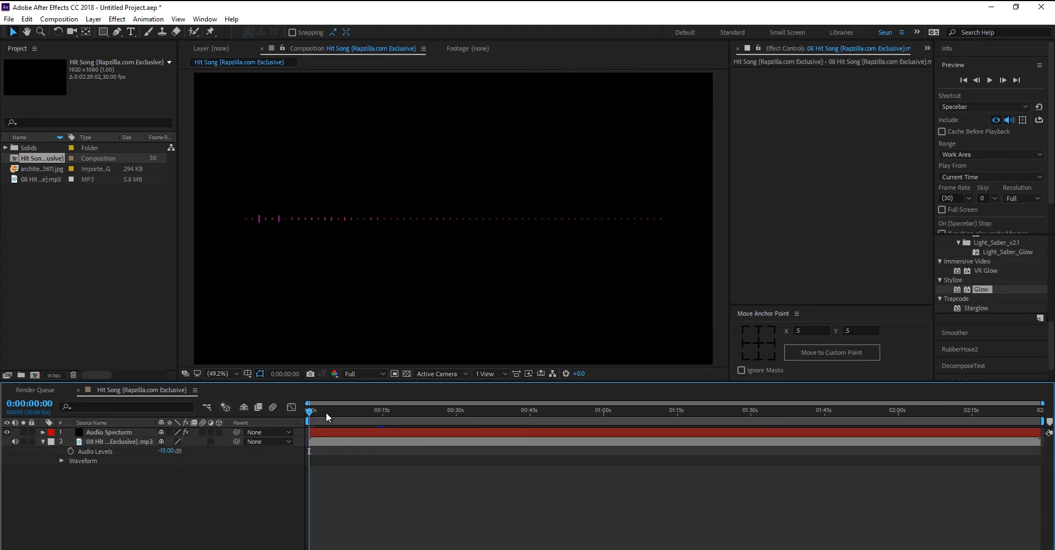
Preview the spectrum animation with the music, and set the current time to about 0:00:03:11
{"action": "key", "text": "space"}
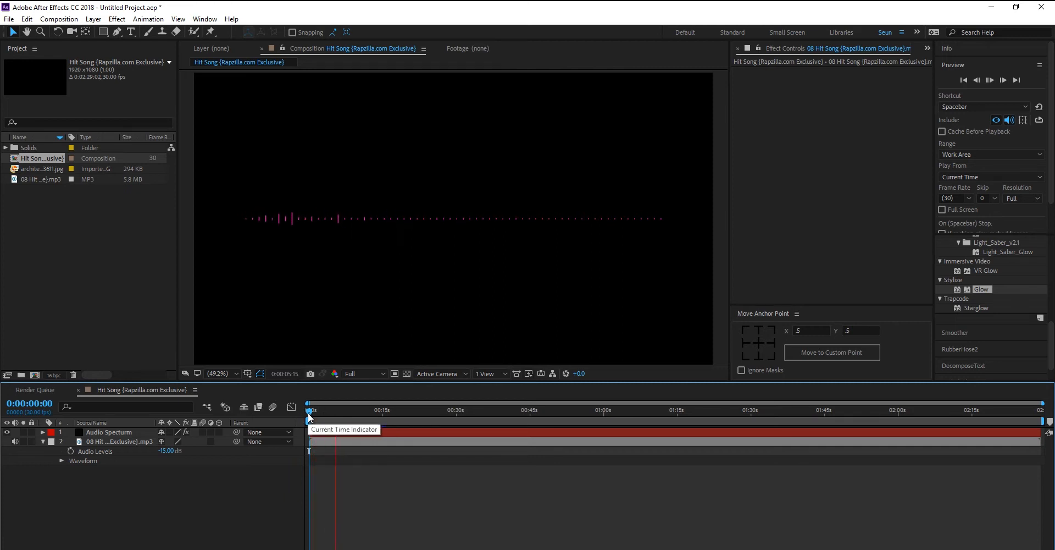
{"action": "key", "text": "space"}
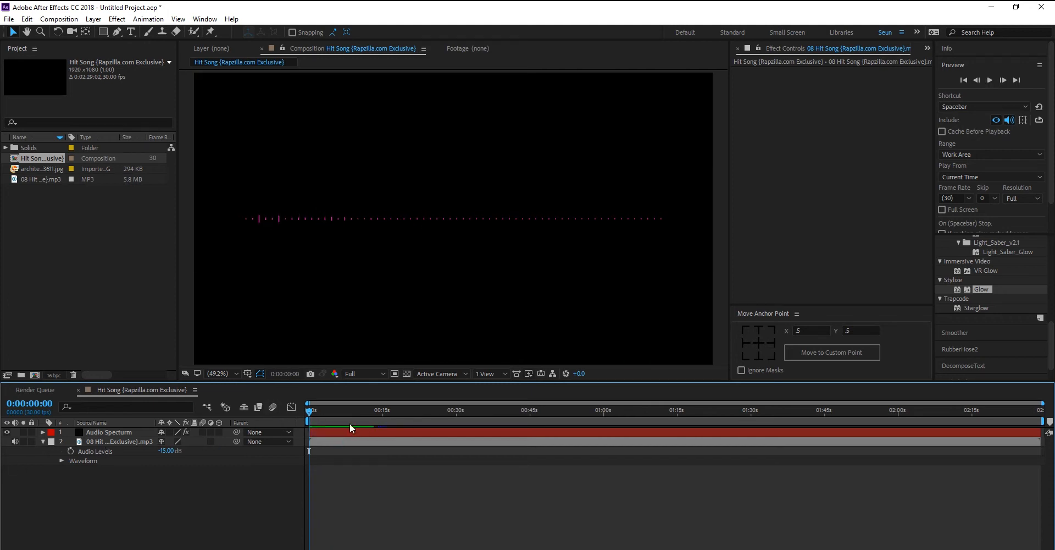
{"action": "left_click_drag", "start_coordinate": [381, 412], "coordinate": [325, 412]}
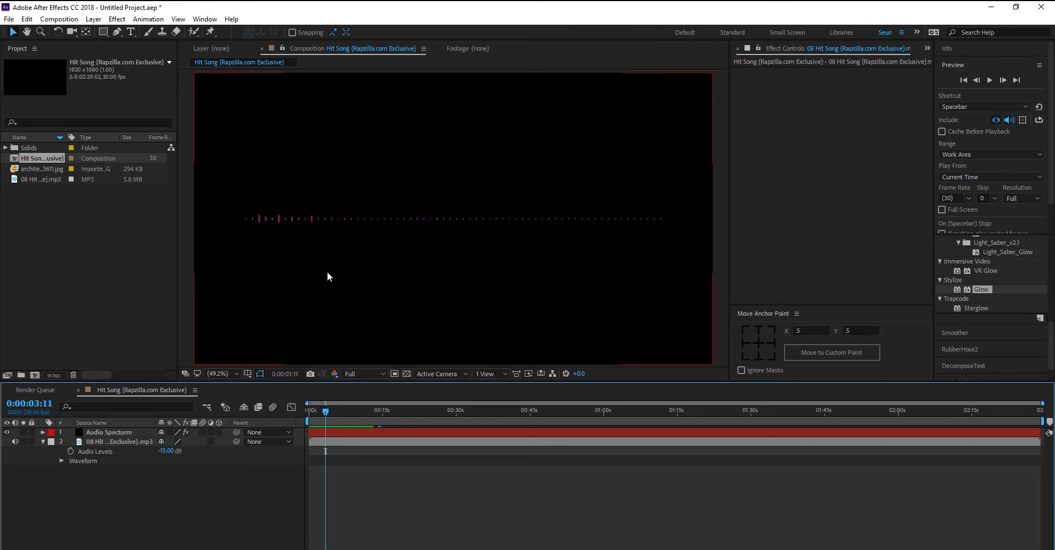
Set the Audio Spectrum's frequency bands to 340 and maximum height to 2840 on the solid, judging it at about 0:00:03:01
{"action": "left_click", "coordinate": [91, 434]}
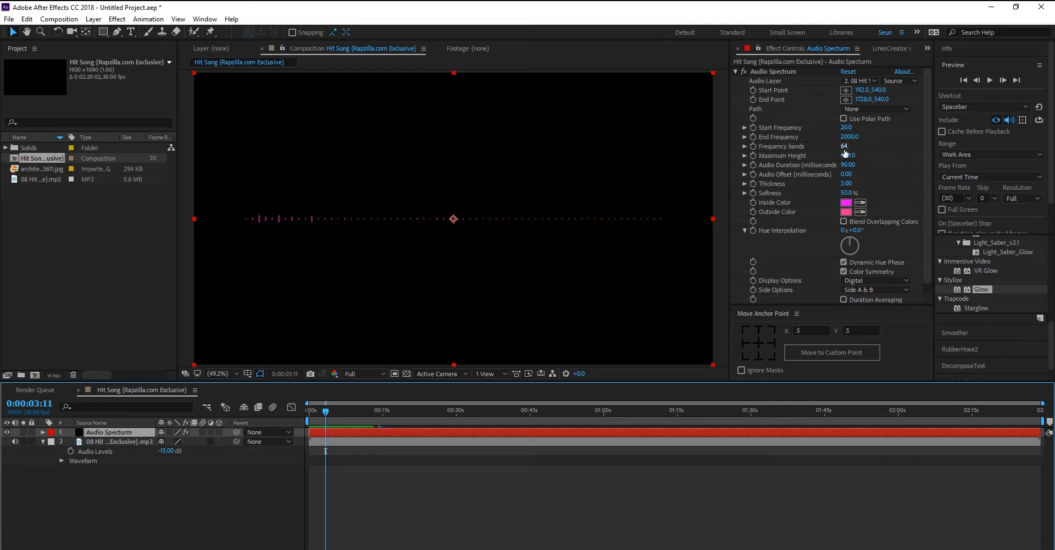
{"action": "left_click_drag", "start_coordinate": [845, 152], "coordinate": [986, 154]}
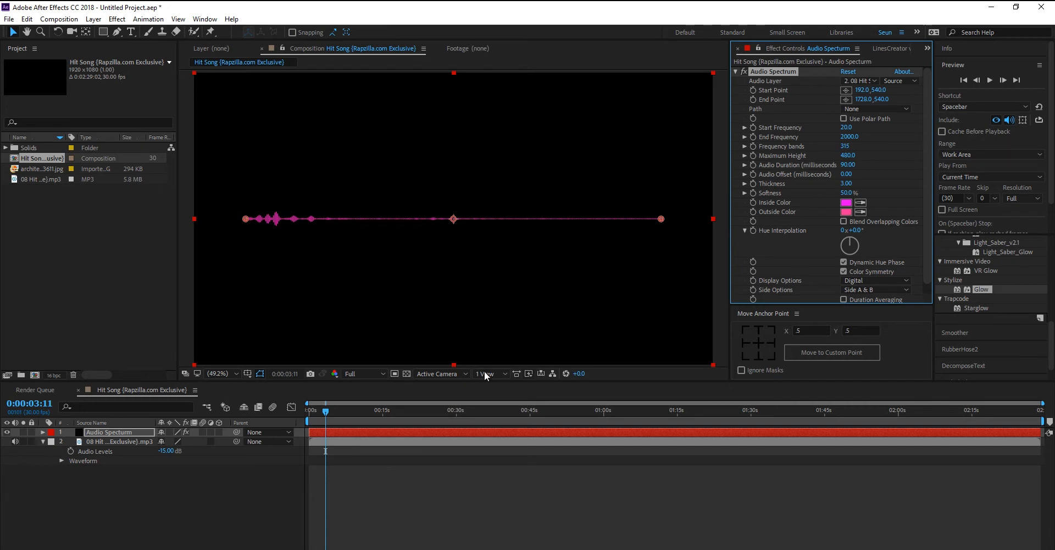
{"action": "left_click", "coordinate": [324, 412]}
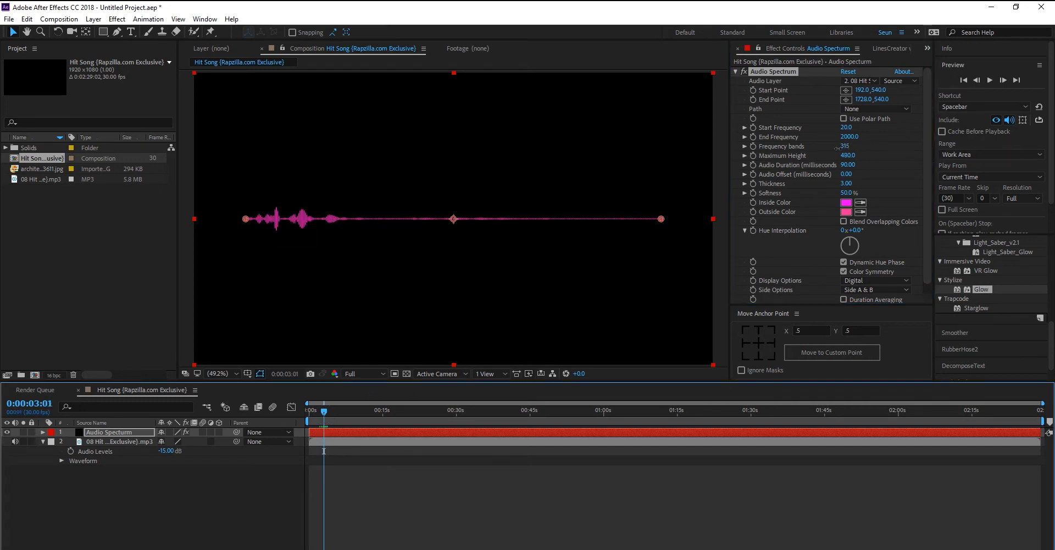
{"action": "left_click_drag", "start_coordinate": [838, 147], "coordinate": [982, 160]}
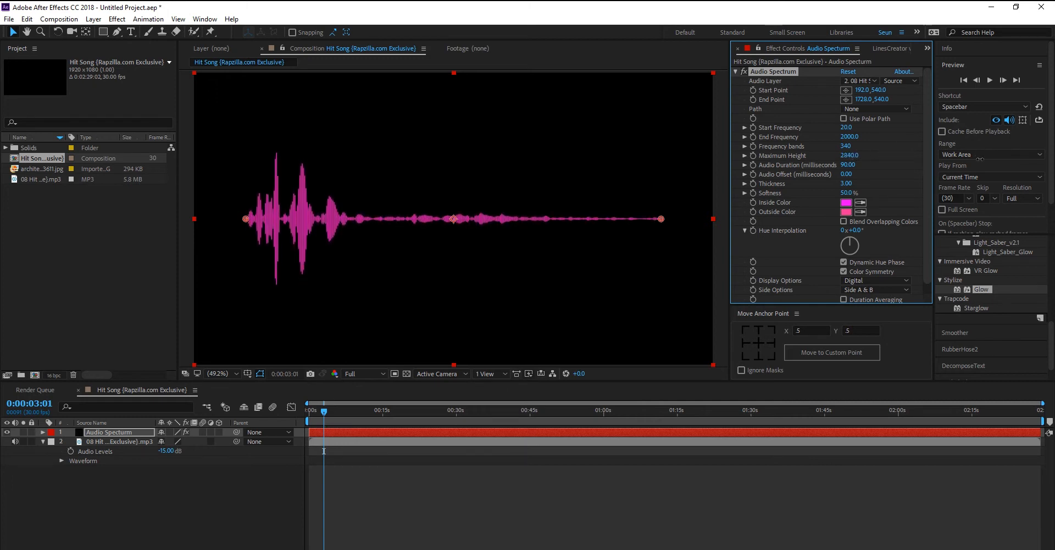
Set the MP3 layer's audio levels to -20 dB
{"action": "left_click_drag", "start_coordinate": [328, 411], "coordinate": [328, 408]}
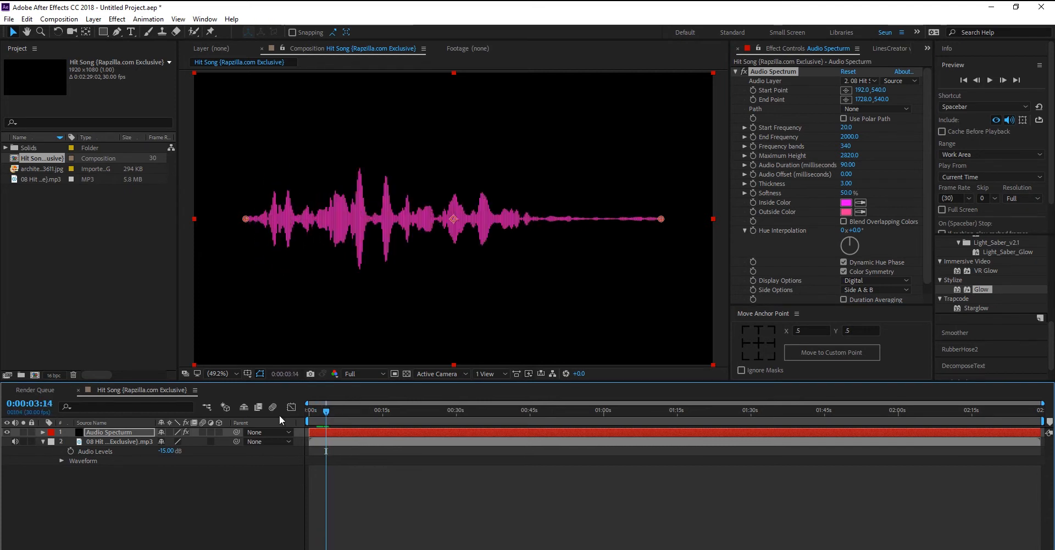
{"action": "left_click", "coordinate": [166, 451]}
{"action": "type", "text": "-20"}
{"action": "left_click", "coordinate": [170, 489]}
Preview the spectrum animation from the start of the composition and park the current time at about 0:00:00:13
{"action": "left_click_drag", "start_coordinate": [322, 412], "coordinate": [277, 421]}
{"action": "key", "text": "space"}
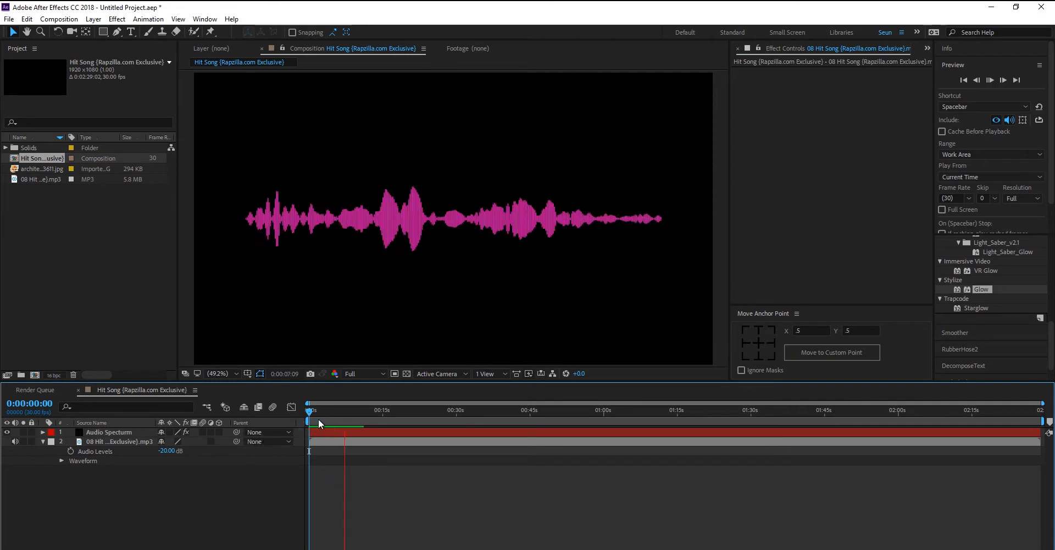
{"action": "left_click", "coordinate": [312, 421]}
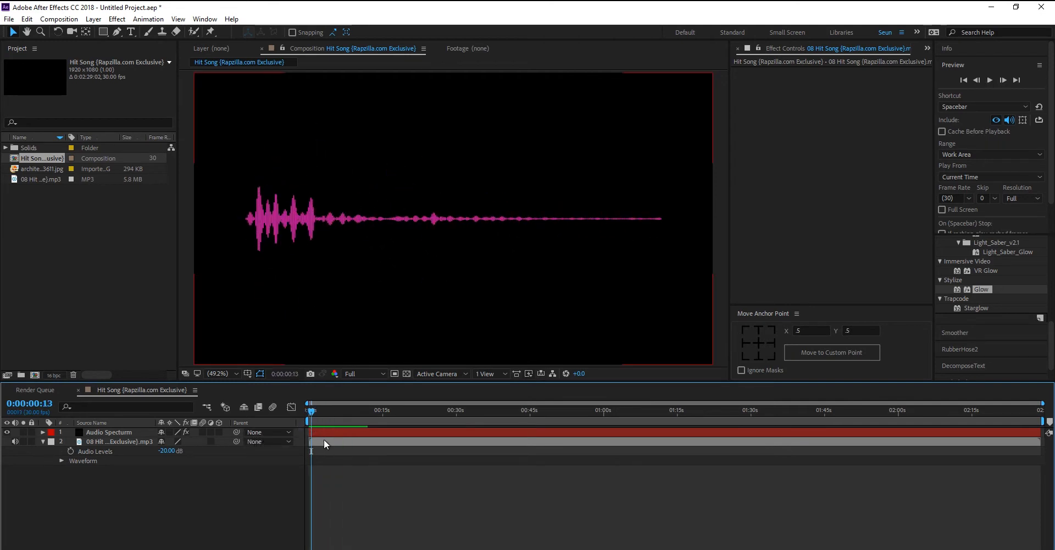
Lower the solid's Audio Spectrum maximum height to 190, preview the animation, and set the current time to about 0:00:02:17
{"action": "left_click", "coordinate": [322, 434]}
{"action": "left_click", "coordinate": [319, 441]}
{"action": "left_click", "coordinate": [320, 435]}
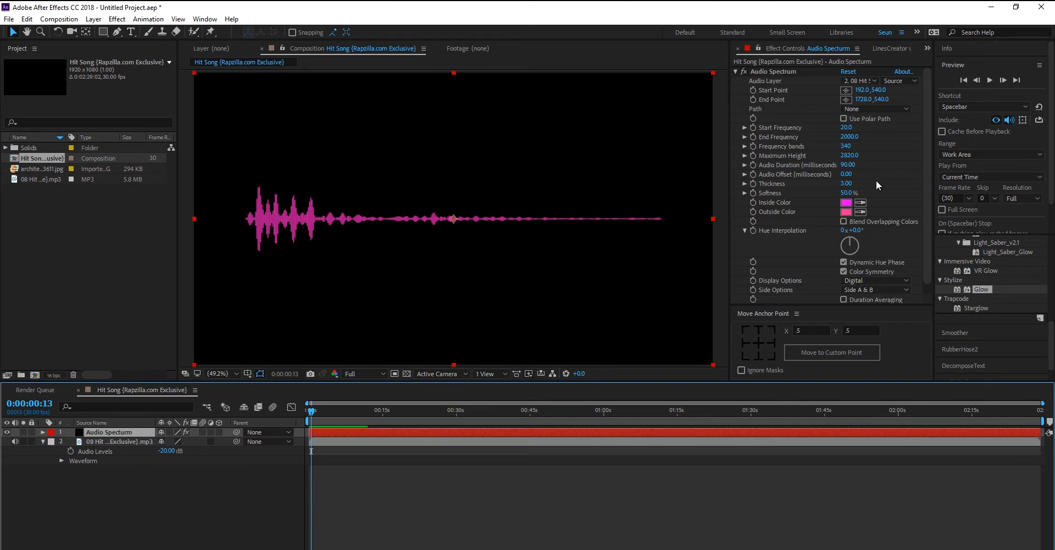
{"action": "left_click_drag", "start_coordinate": [856, 160], "coordinate": [736, 184]}
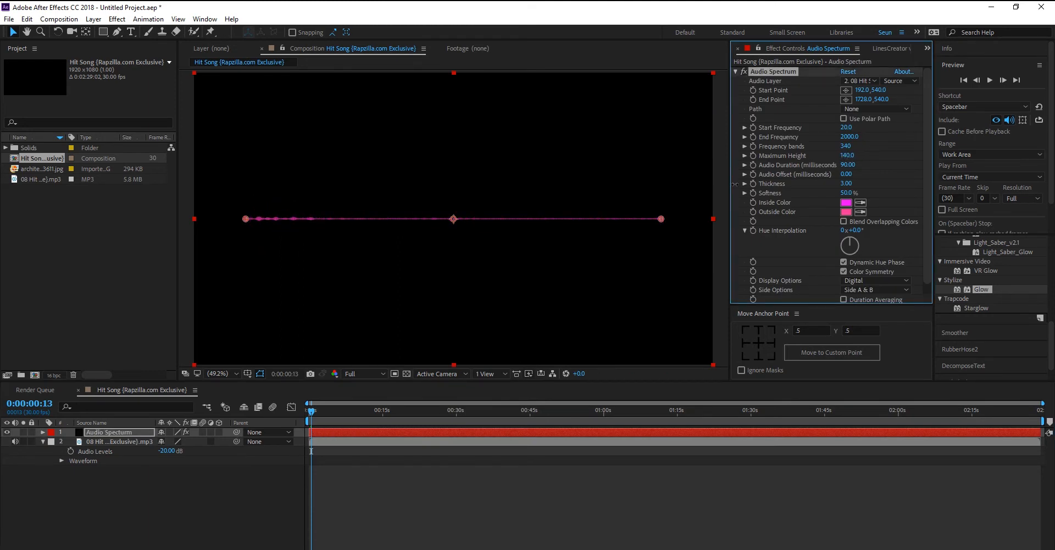
{"action": "key", "text": "space"}
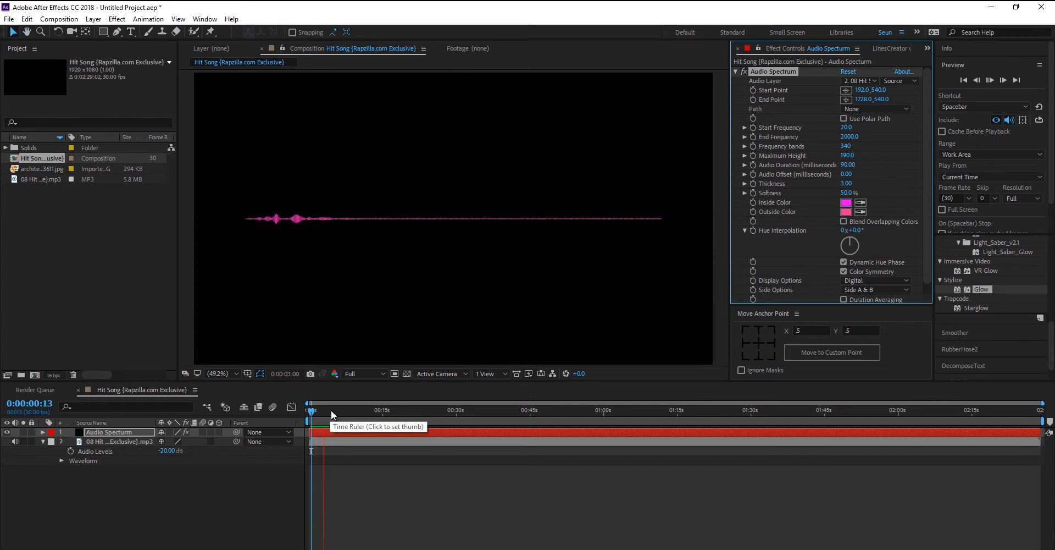
{"action": "left_click", "coordinate": [322, 410]}
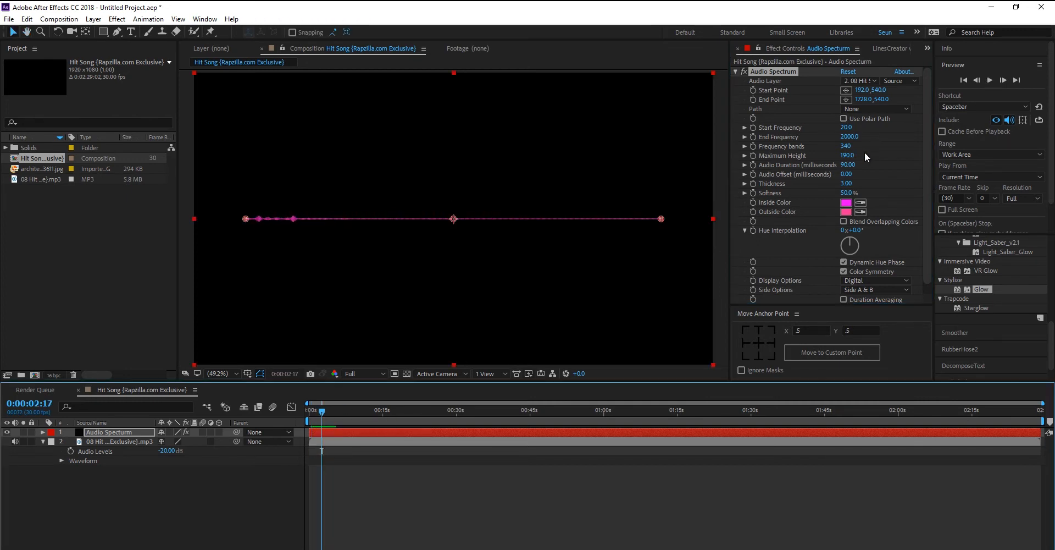
Set the Audio Spectrum's thickness to 3.80 and softness to 0%, and inspect the bars up close
{"action": "left_click", "coordinate": [853, 192]}
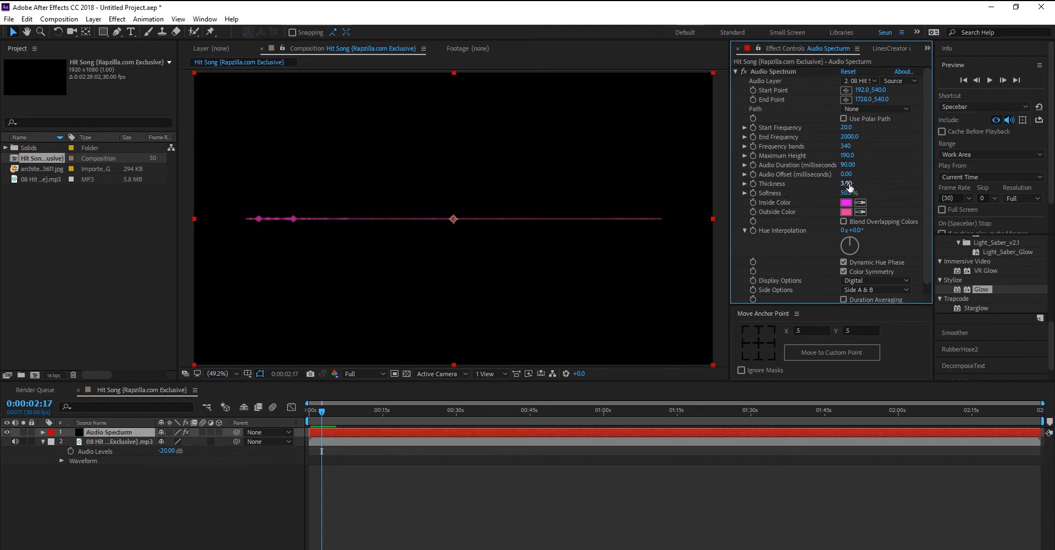
{"action": "left_click_drag", "start_coordinate": [850, 187], "coordinate": [690, 212]}
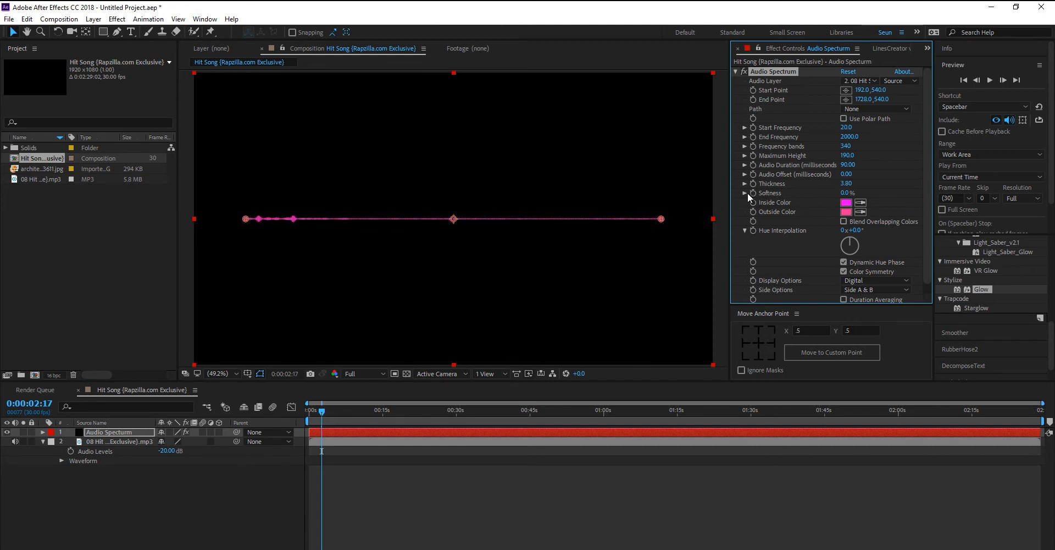
{"action": "left_click", "coordinate": [776, 206]}
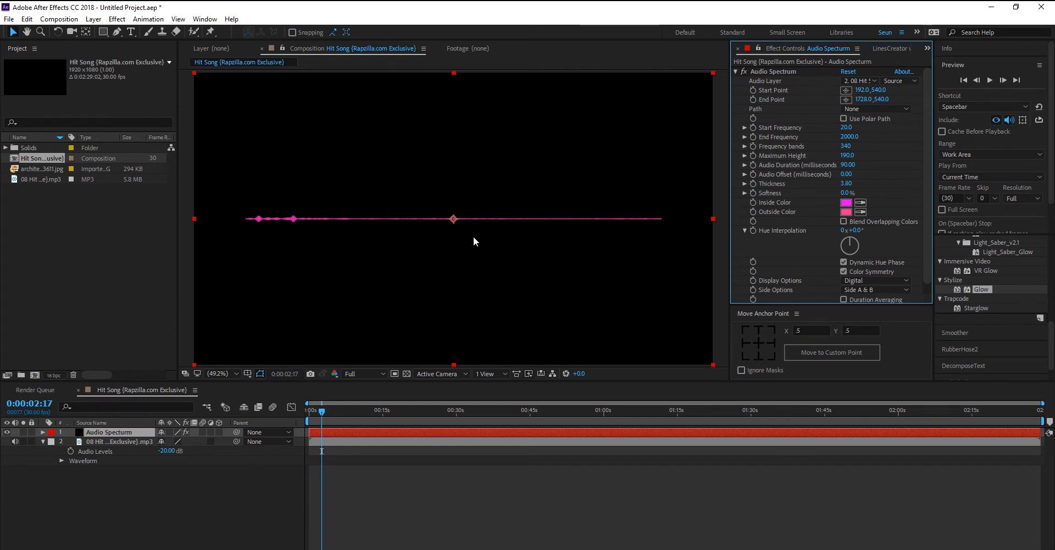
{"action": "scroll", "coordinate": [474, 238], "scroll_direction": "up", "scroll_amount": 5}
{"action": "scroll", "coordinate": [792, 216], "scroll_direction": "down", "scroll_amount": 1}
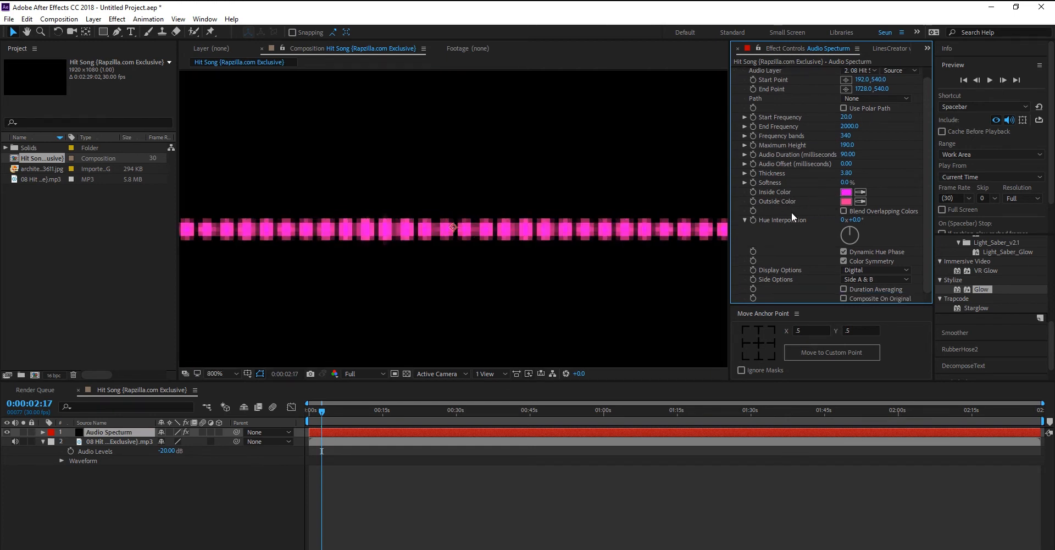
{"action": "scroll", "coordinate": [446, 159], "scroll_direction": "down", "scroll_amount": 8}
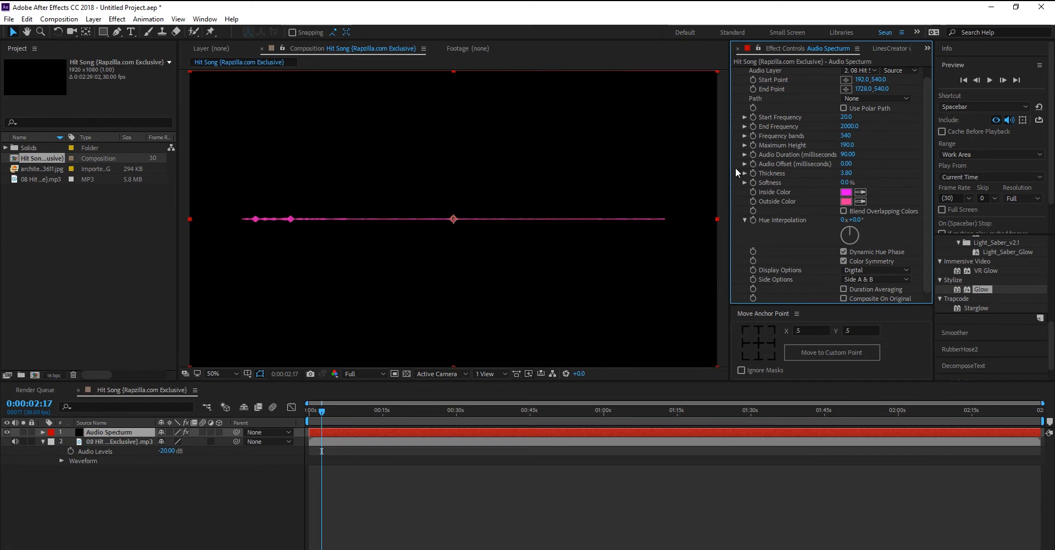
Try a thickness of 8.00 on the Audio Spectrum, undo it back to 3.80, and bring the maximum height to 1300
{"action": "left_click_drag", "start_coordinate": [846, 172], "coordinate": [870, 177]}
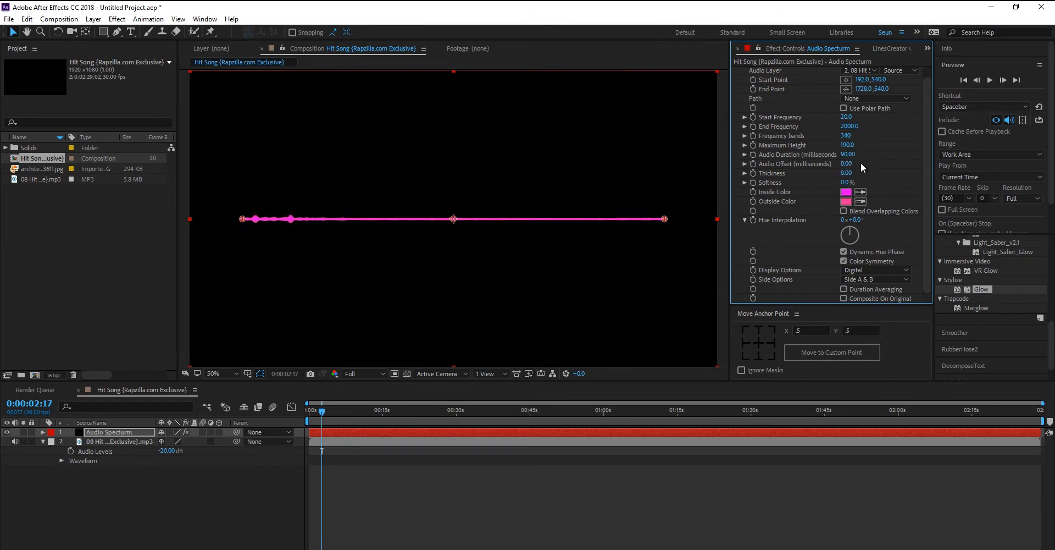
{"action": "key", "text": "ctrl+z"}
{"action": "key", "text": "ctrl+z"}
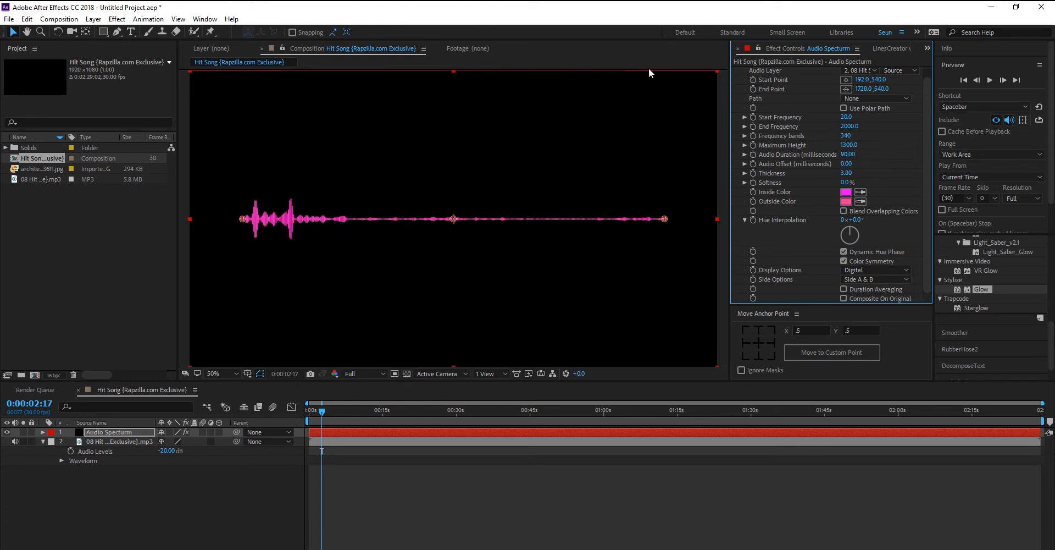
Apply the Generate Fill effect to the Audio Spectrum solid and set its color to light blue
{"action": "left_click", "coordinate": [133, 438]}
{"action": "left_click", "coordinate": [117, 19]}
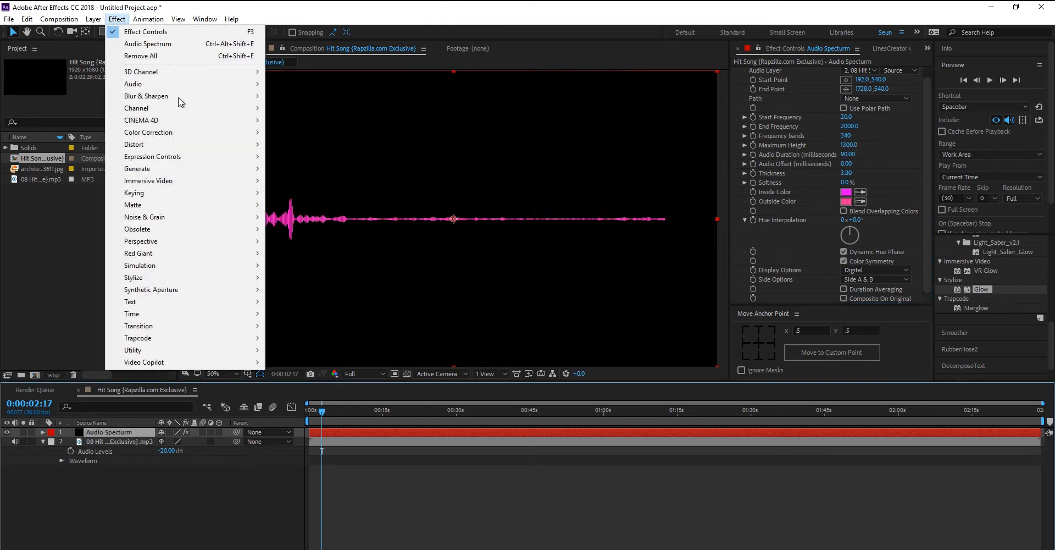
{"action": "mouse_move", "coordinate": [152, 171]}
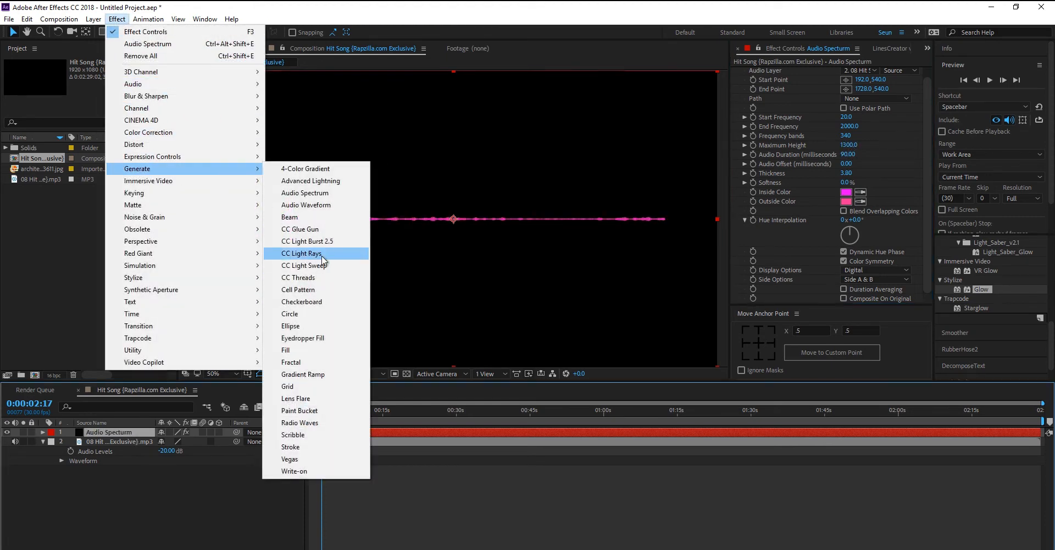
{"action": "left_click", "coordinate": [286, 349]}
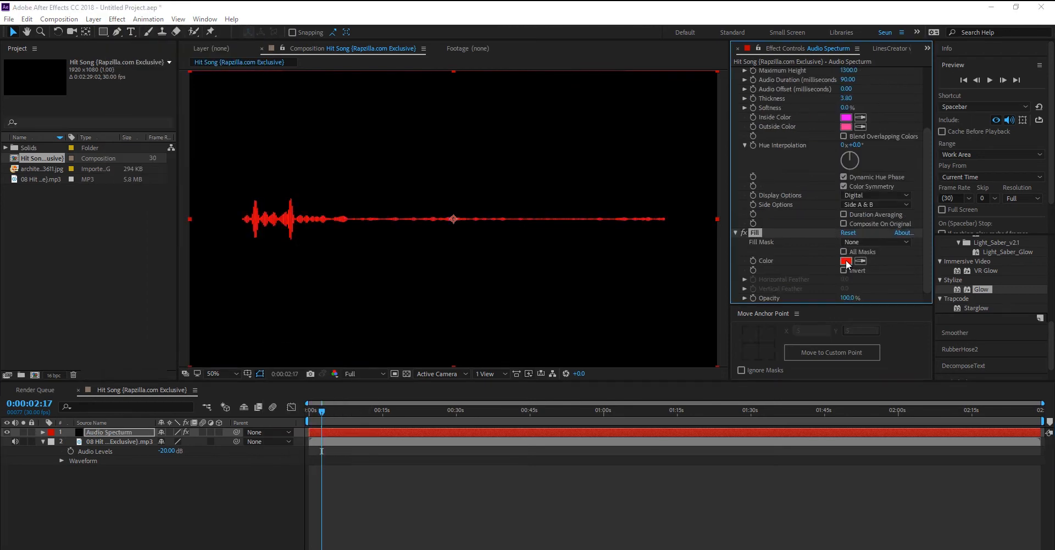
{"action": "left_click", "coordinate": [846, 260]}
{"action": "left_click", "coordinate": [167, 346]}
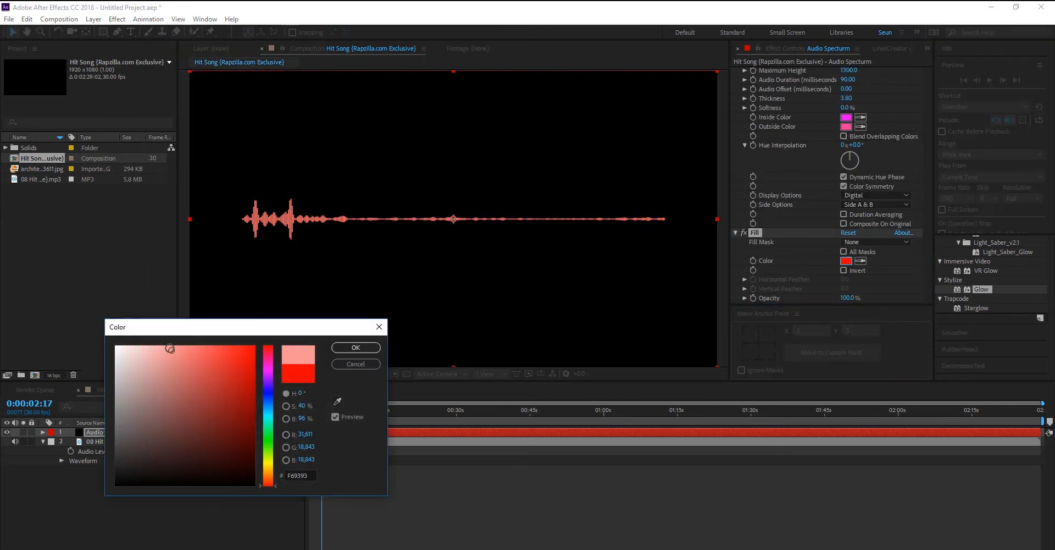
{"action": "left_click", "coordinate": [266, 395]}
{"action": "left_click", "coordinate": [356, 347]}
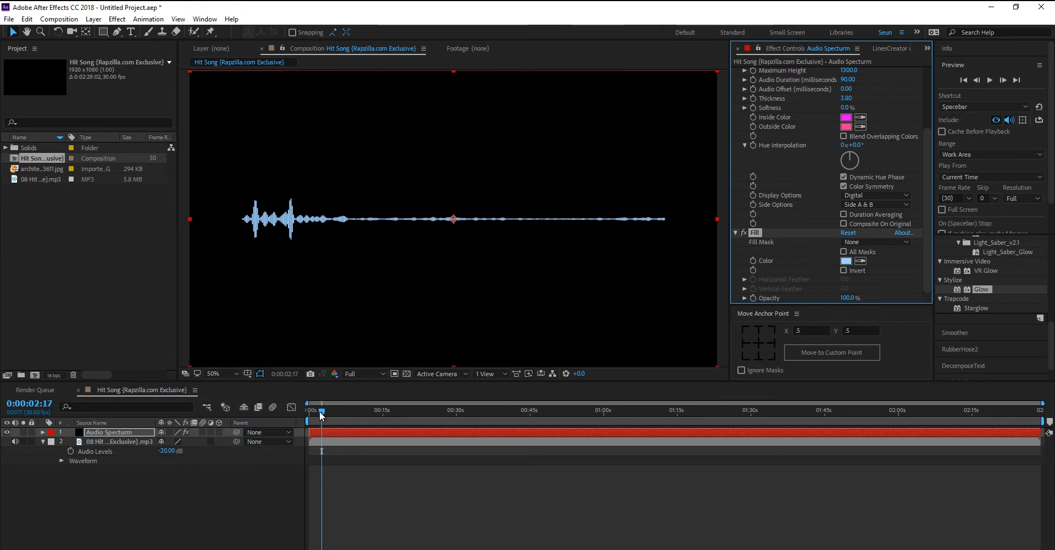
Try the Audio Spectrum's Analog lines display option, settle on Analog dots, and check it at about 0:00:08:22
{"action": "left_click_drag", "start_coordinate": [320, 412], "coordinate": [342, 410]}
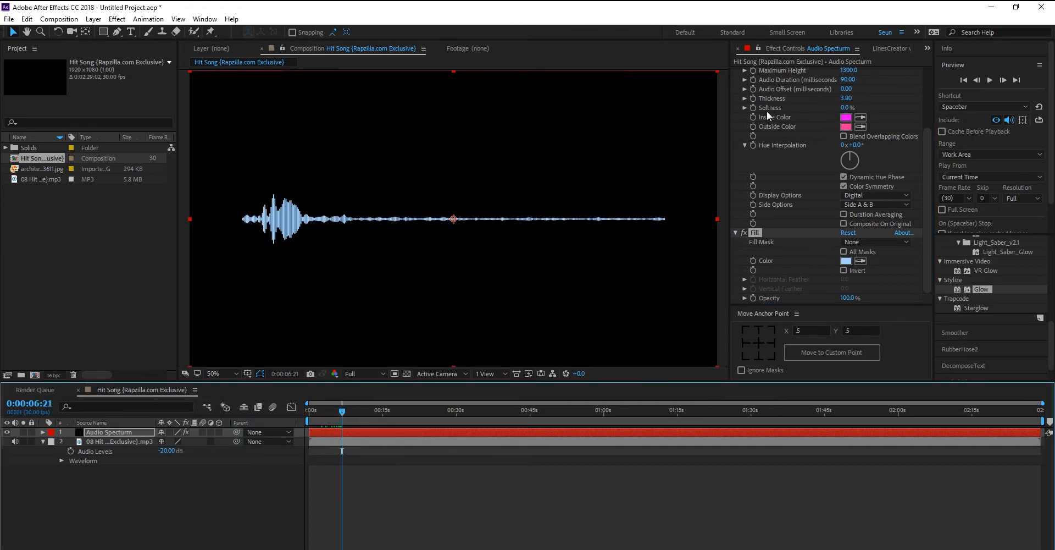
{"action": "left_click", "coordinate": [762, 232]}
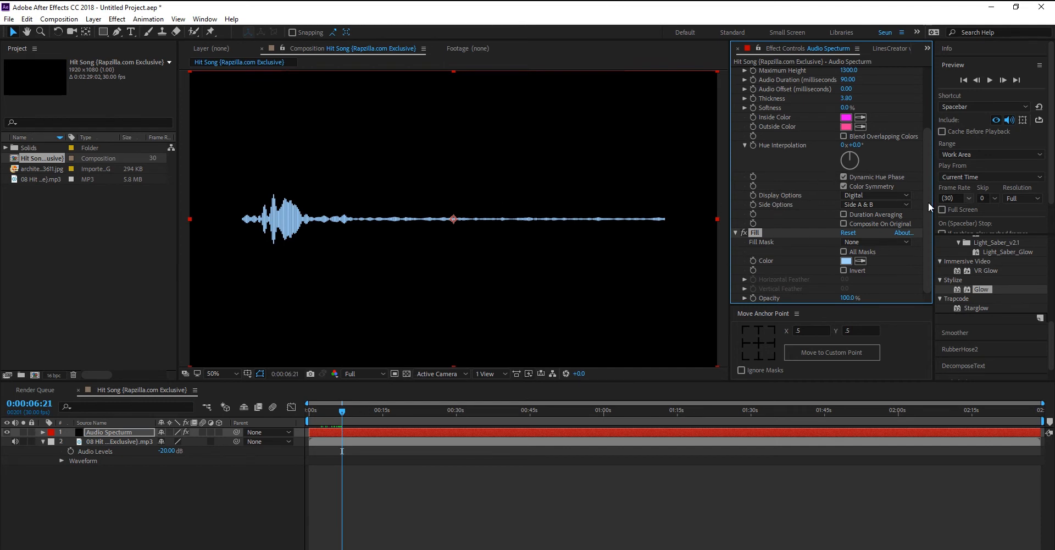
{"action": "left_click", "coordinate": [884, 193]}
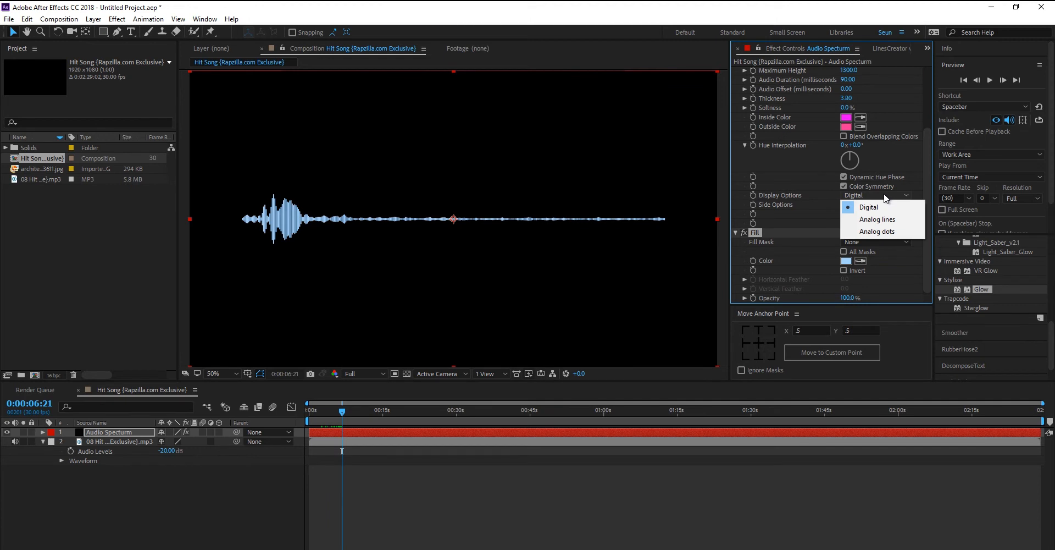
{"action": "left_click", "coordinate": [877, 218]}
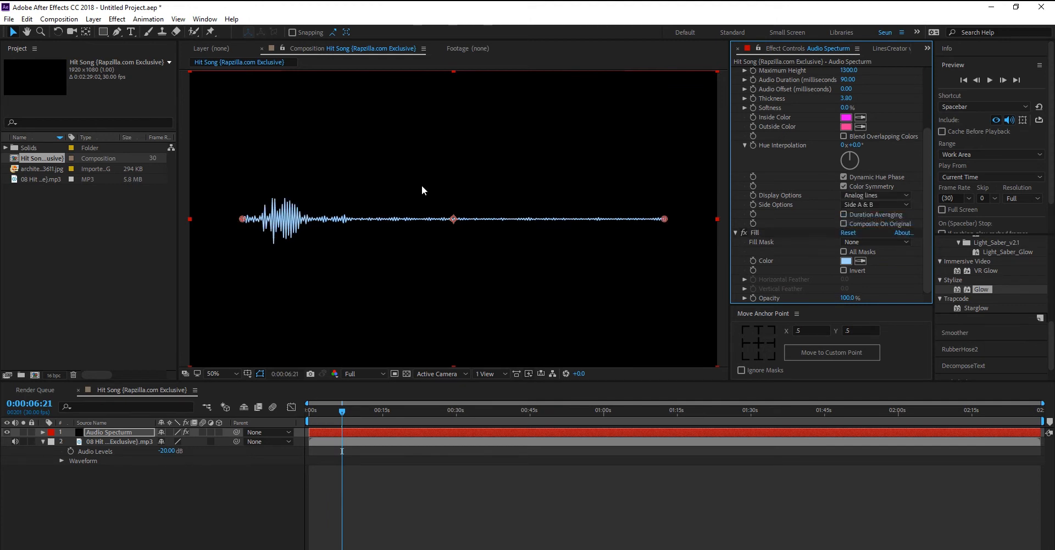
{"action": "left_click", "coordinate": [862, 195]}
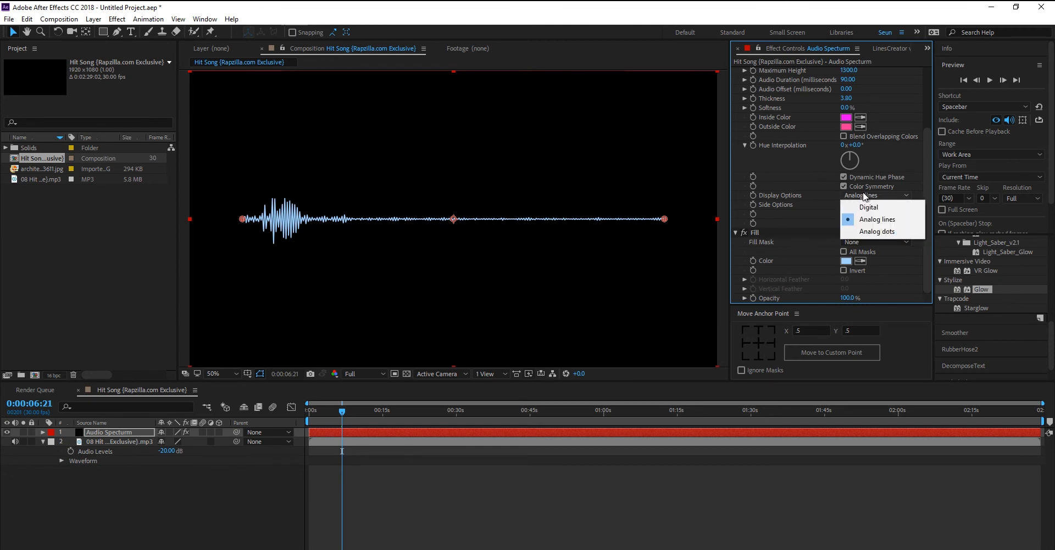
{"action": "left_click", "coordinate": [877, 231]}
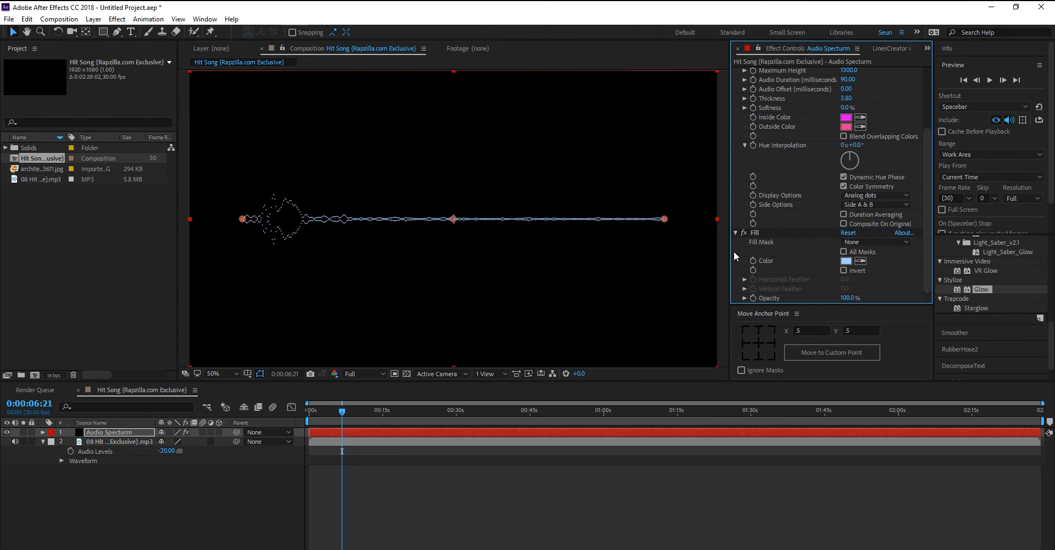
{"action": "left_click_drag", "start_coordinate": [352, 412], "coordinate": [352, 409]}
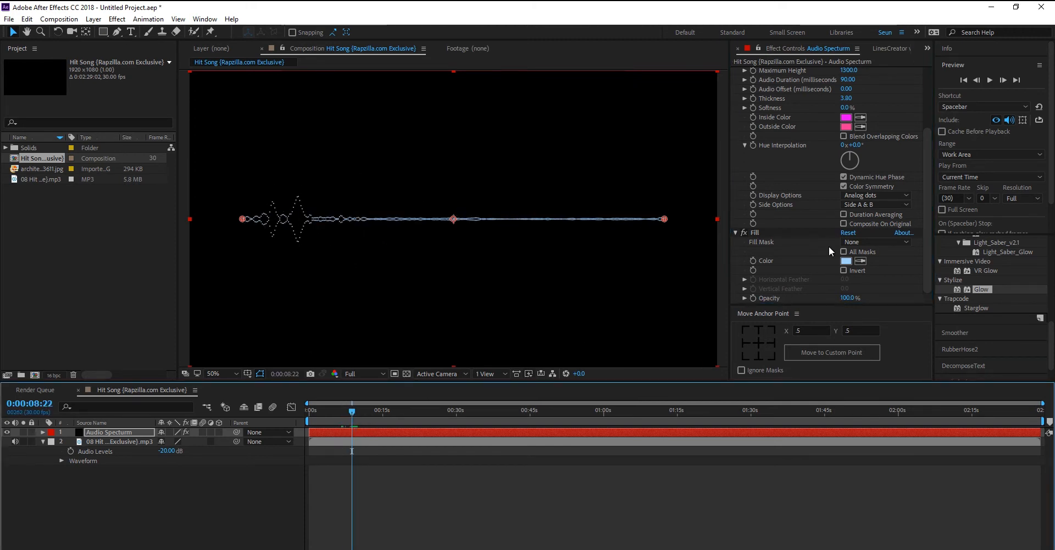
Compare the Audio Spectrum's side options Side B, Side A and Side A & B, and finish with Side A
{"action": "left_click", "coordinate": [850, 203]}
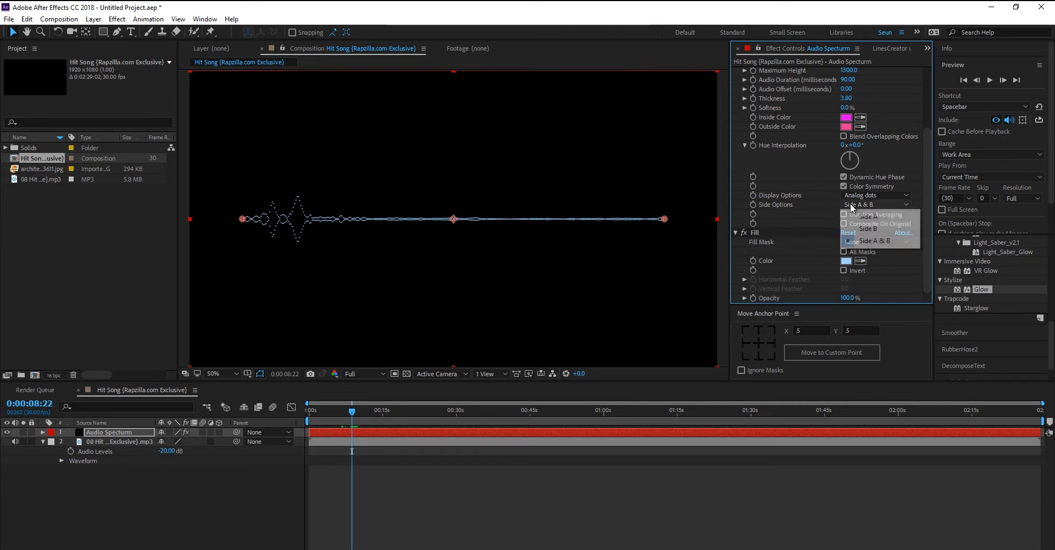
{"action": "left_click", "coordinate": [862, 228]}
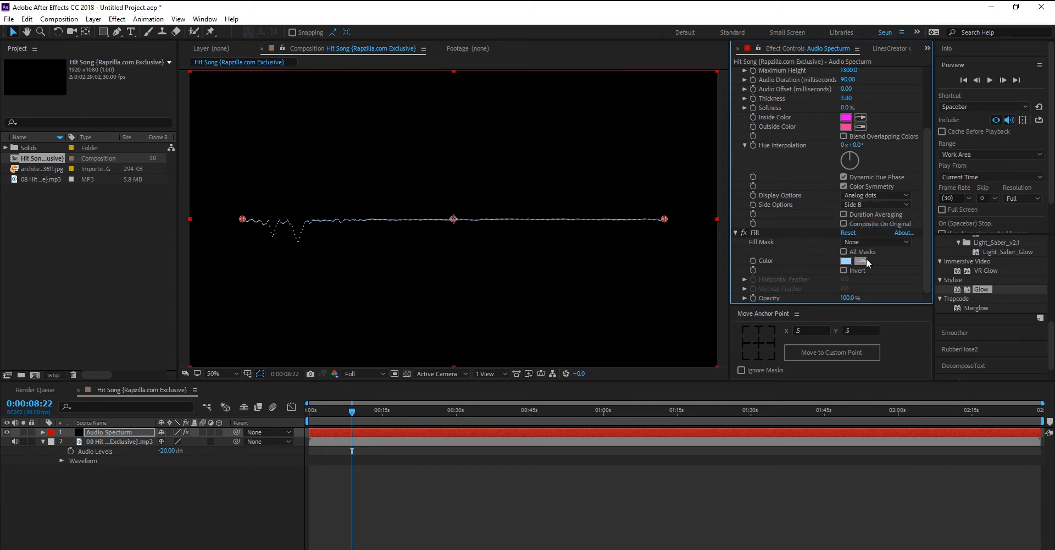
{"action": "left_click", "coordinate": [854, 205]}
{"action": "left_click", "coordinate": [863, 217]}
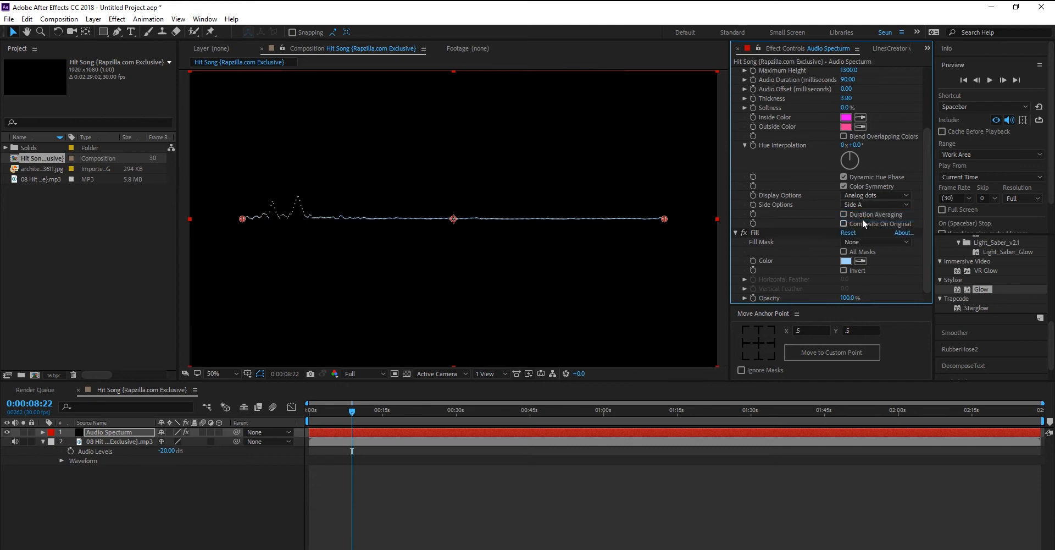
{"action": "left_click", "coordinate": [860, 207]}
{"action": "left_click", "coordinate": [875, 240]}
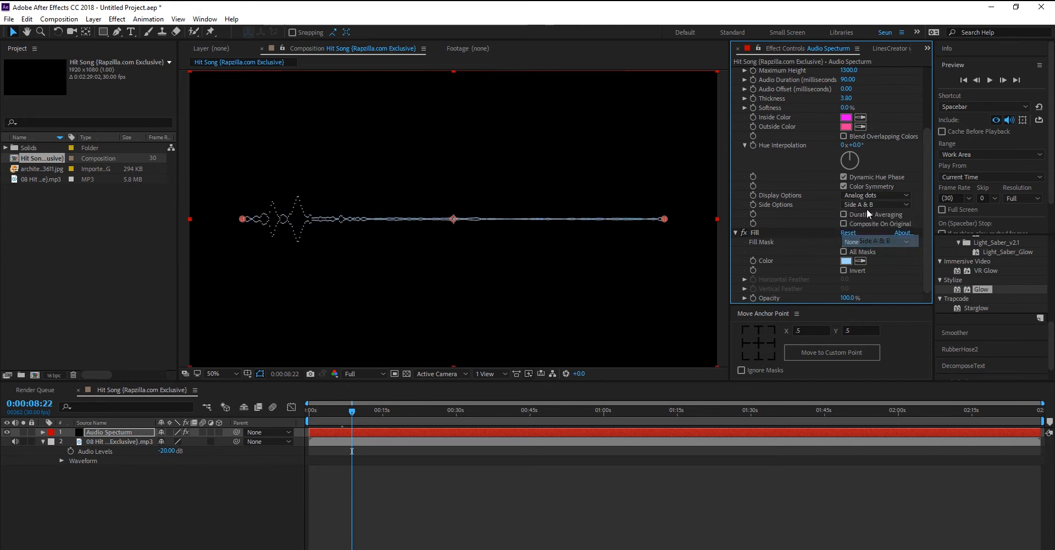
{"action": "left_click", "coordinate": [867, 208]}
{"action": "left_click", "coordinate": [868, 216]}
Preview the one-sided dotted spectrum from the start of the composition and park the current time at about 0:00:04:28
{"action": "left_click", "coordinate": [328, 430]}
{"action": "key", "text": "Home"}
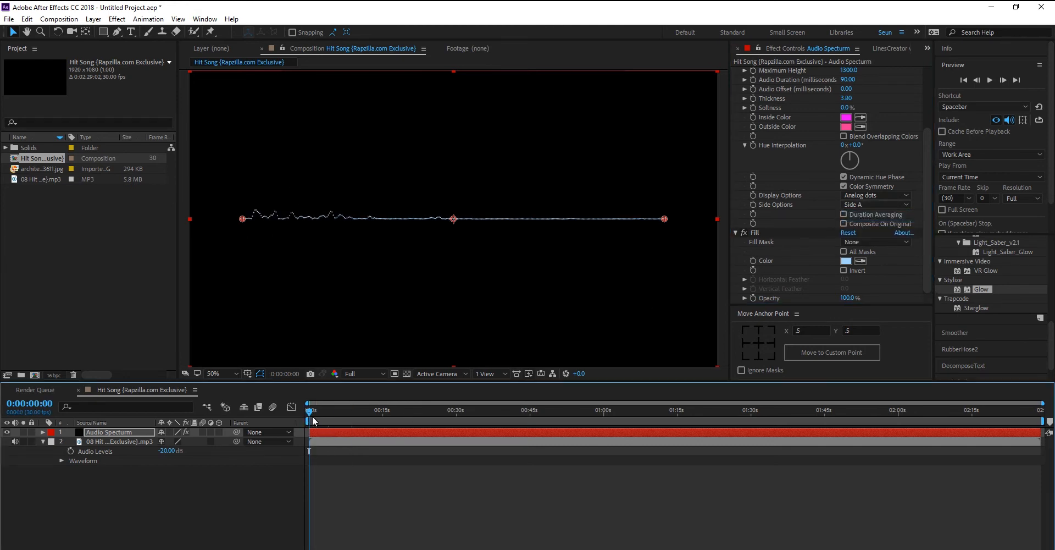
{"action": "key", "text": "space"}
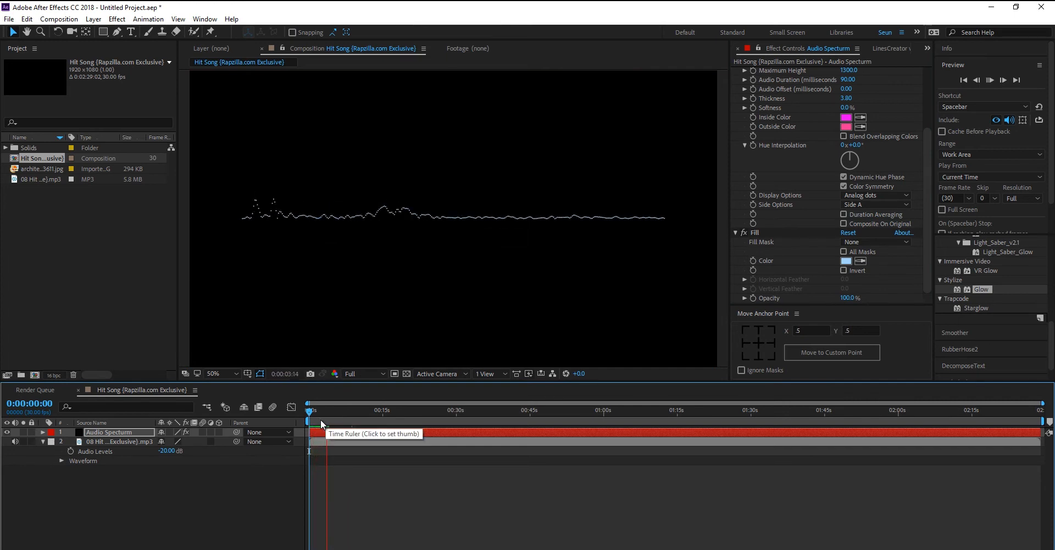
{"action": "left_click", "coordinate": [329, 417]}
{"action": "left_click_drag", "start_coordinate": [329, 418], "coordinate": [333, 413]}
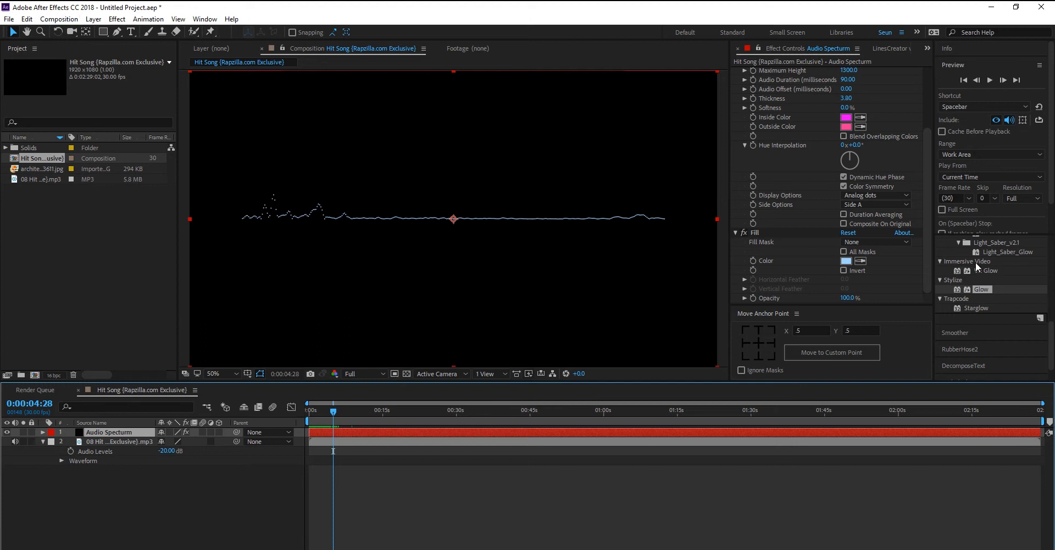
Apply the Stylize Glow effect to the Audio Spectrum solid and inspect it at about 0:00:05:25
{"action": "scroll", "coordinate": [978, 276], "scroll_direction": "up", "scroll_amount": 8}
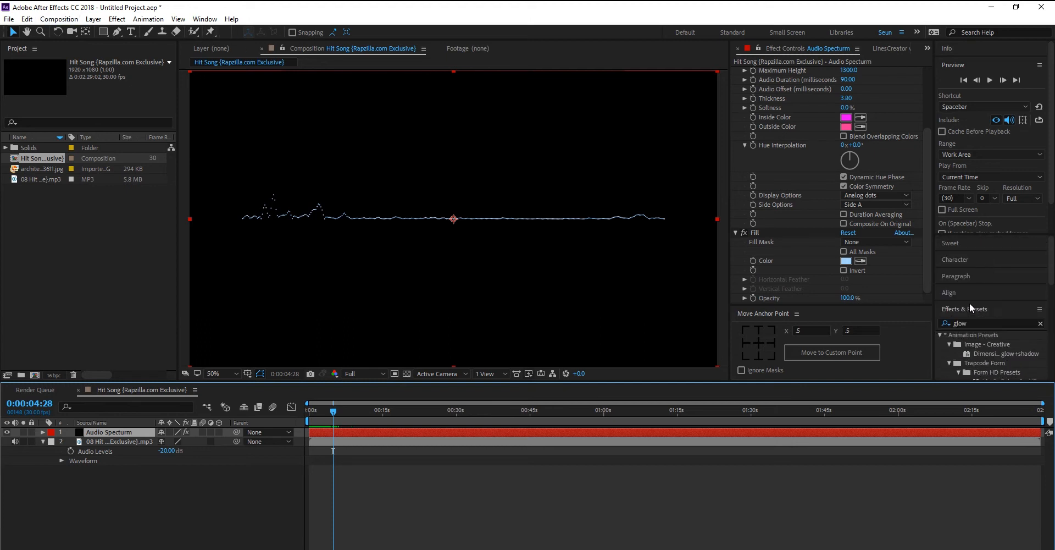
{"action": "scroll", "coordinate": [975, 318], "scroll_direction": "down", "scroll_amount": 8}
{"action": "left_click_drag", "start_coordinate": [979, 323], "coordinate": [337, 417]}
{"action": "key", "text": "period"}
{"action": "key", "text": "period"}
{"action": "key", "text": "period"}
{"action": "key", "text": "comma"}
{"action": "key", "text": "comma"}
{"action": "key", "text": "comma"}
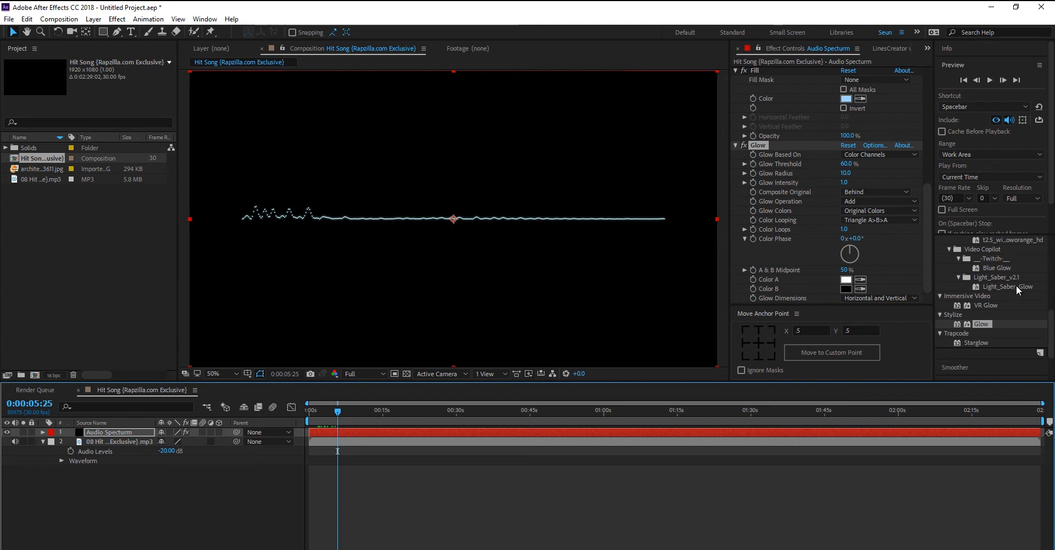
Apply the CC Force Motion Blur effect to the Audio Spectrum solid and inspect the dotted line up close
{"action": "scroll", "coordinate": [1017, 284], "scroll_direction": "up", "scroll_amount": 6}
{"action": "left_click_drag", "start_coordinate": [974, 323], "coordinate": [901, 324]}
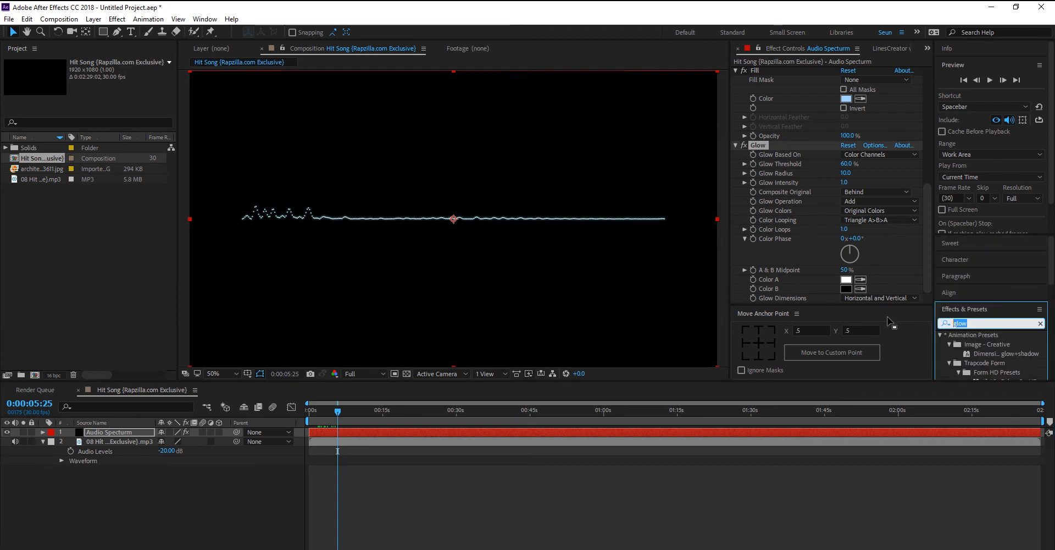
{"action": "type", "text": "cc for"}
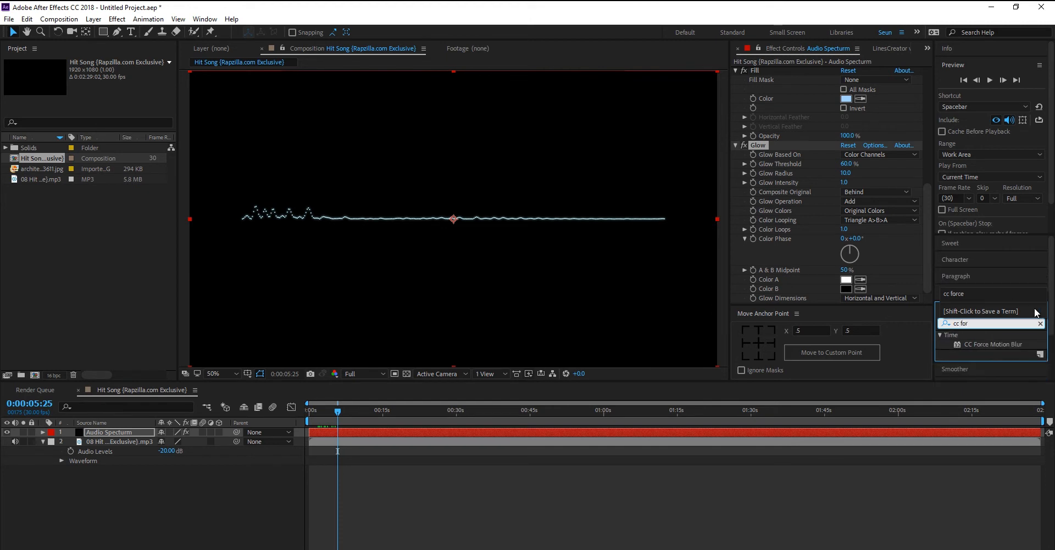
{"action": "left_click_drag", "start_coordinate": [978, 348], "coordinate": [372, 433]}
{"action": "scroll", "coordinate": [290, 230], "scroll_direction": "up", "scroll_amount": 1}
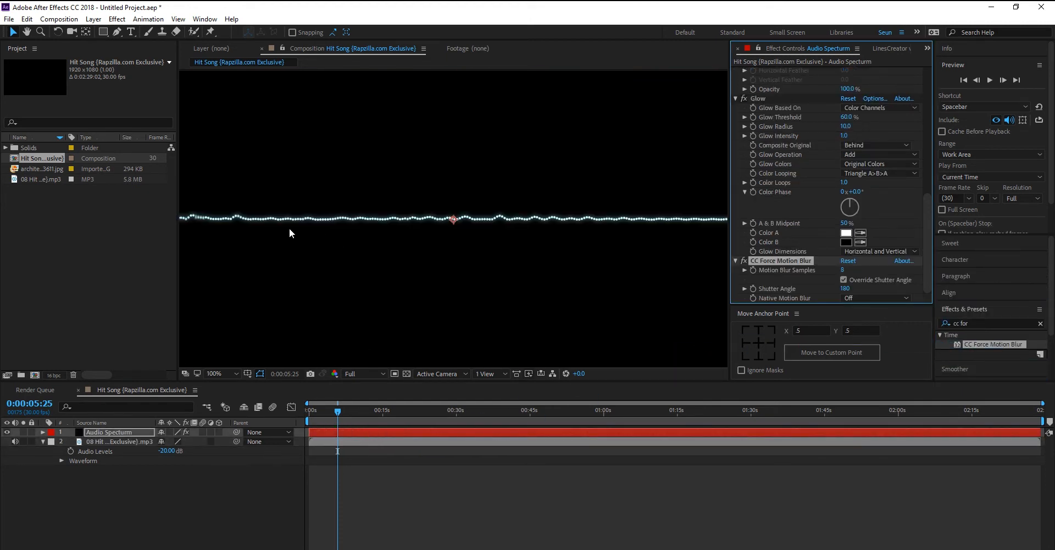
{"action": "left_click_drag", "start_coordinate": [259, 254], "coordinate": [464, 281]}
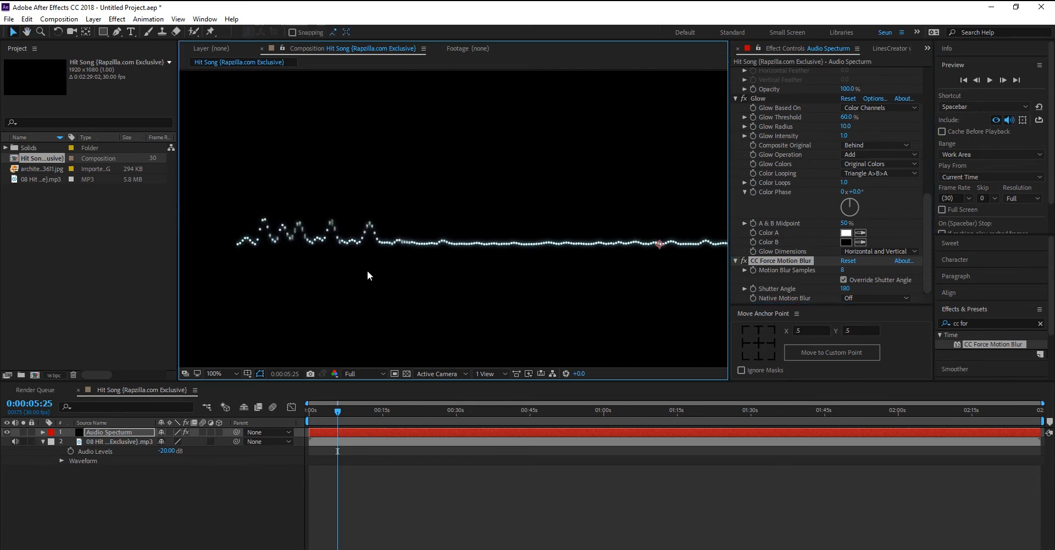
Change the Audio Spectrum's display option to Analog lines and inspect the line up close
{"action": "left_click", "coordinate": [342, 432]}
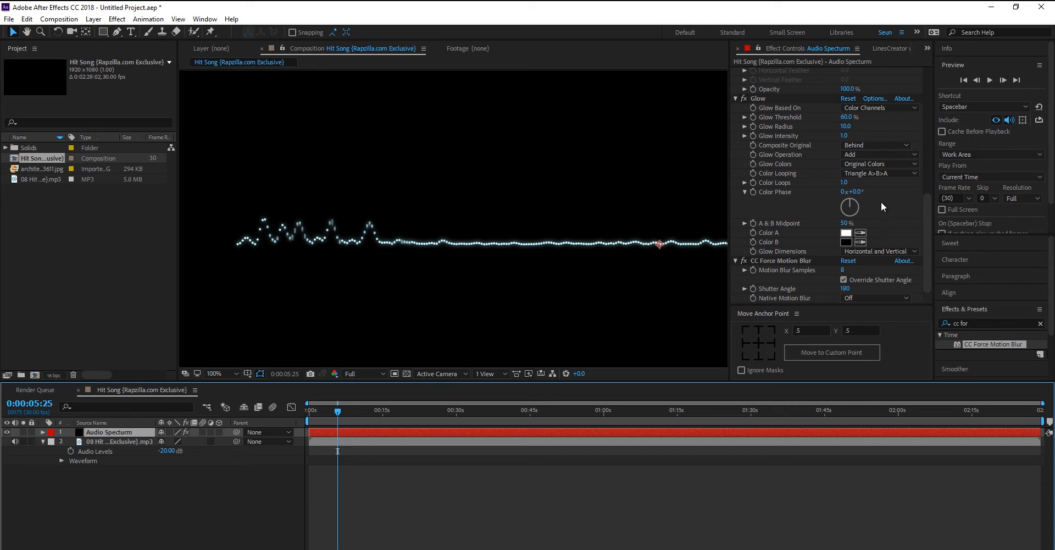
{"action": "scroll", "coordinate": [882, 201], "scroll_direction": "up", "scroll_amount": 3}
{"action": "scroll", "coordinate": [880, 203], "scroll_direction": "up", "scroll_amount": 2}
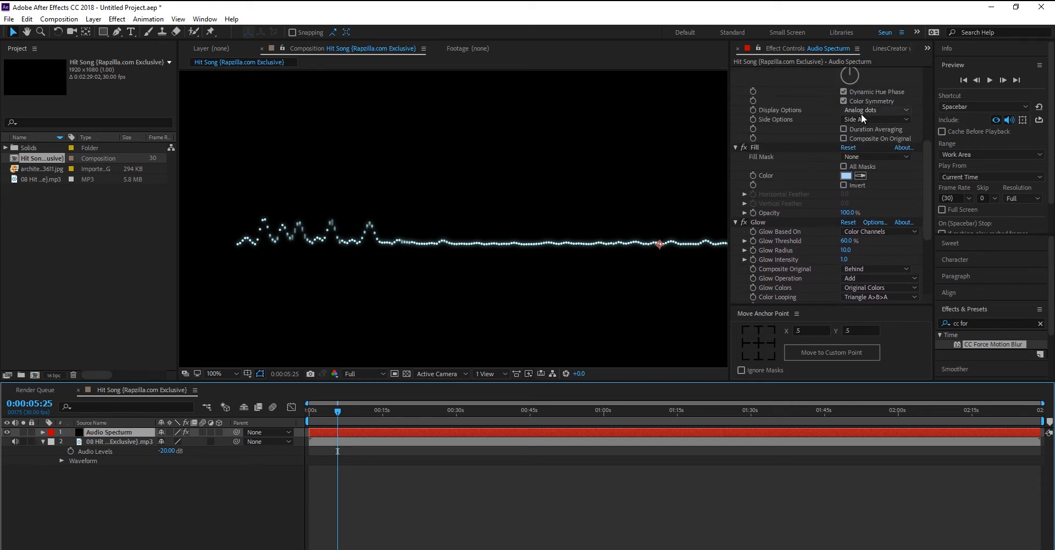
{"action": "left_click", "coordinate": [862, 111]}
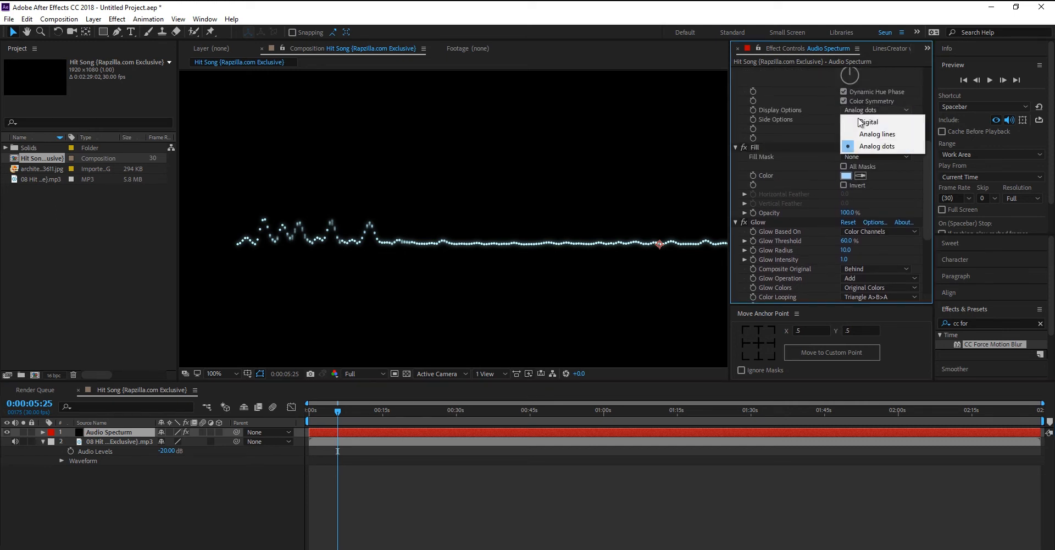
{"action": "left_click", "coordinate": [893, 137]}
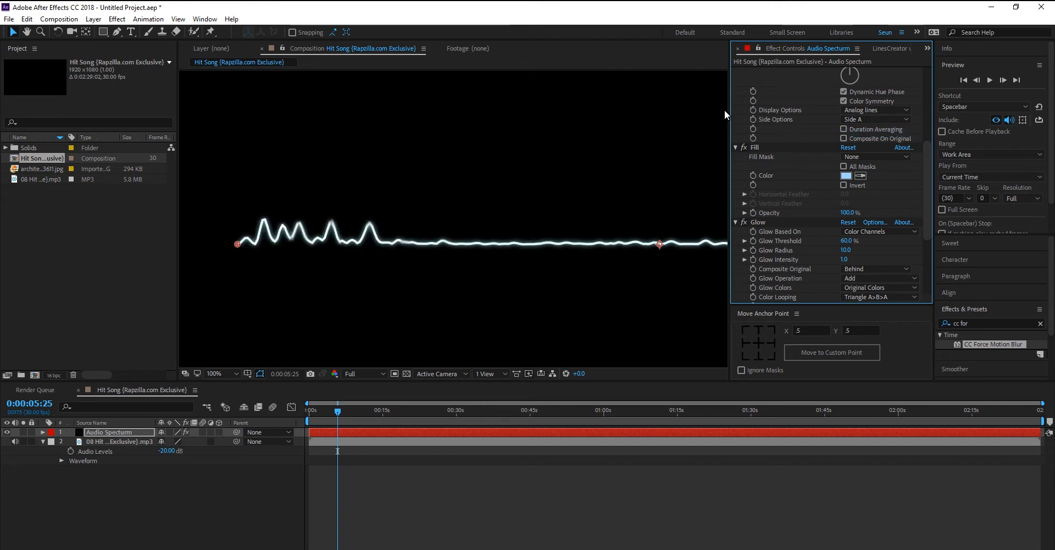
{"action": "scroll", "coordinate": [355, 234], "scroll_direction": "up", "scroll_amount": 1}
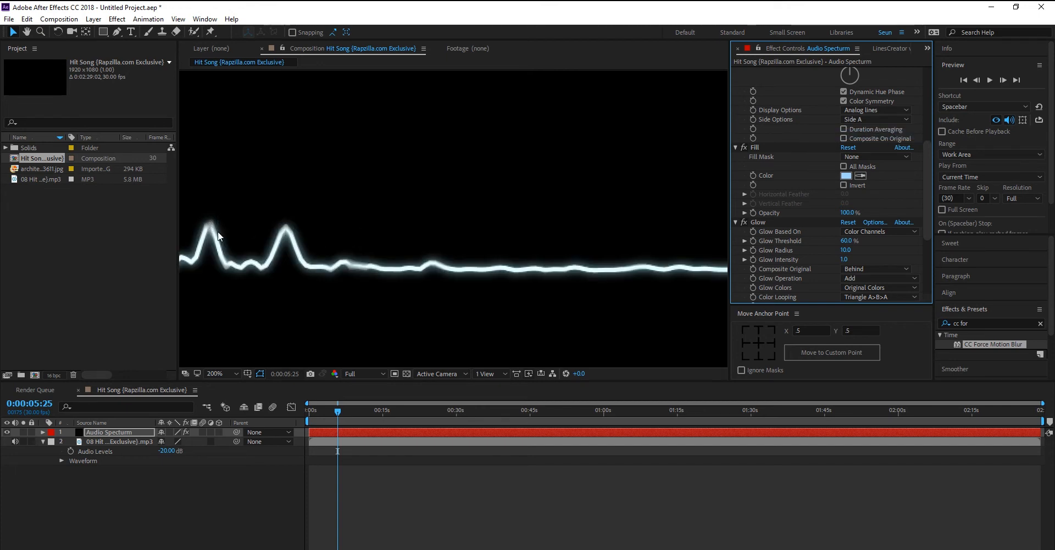
Set the CC Force Motion Blur's motion blur samples to 21 and check the line
{"action": "scroll", "coordinate": [849, 266], "scroll_direction": "down", "scroll_amount": 4}
{"action": "left_click", "coordinate": [845, 270]}
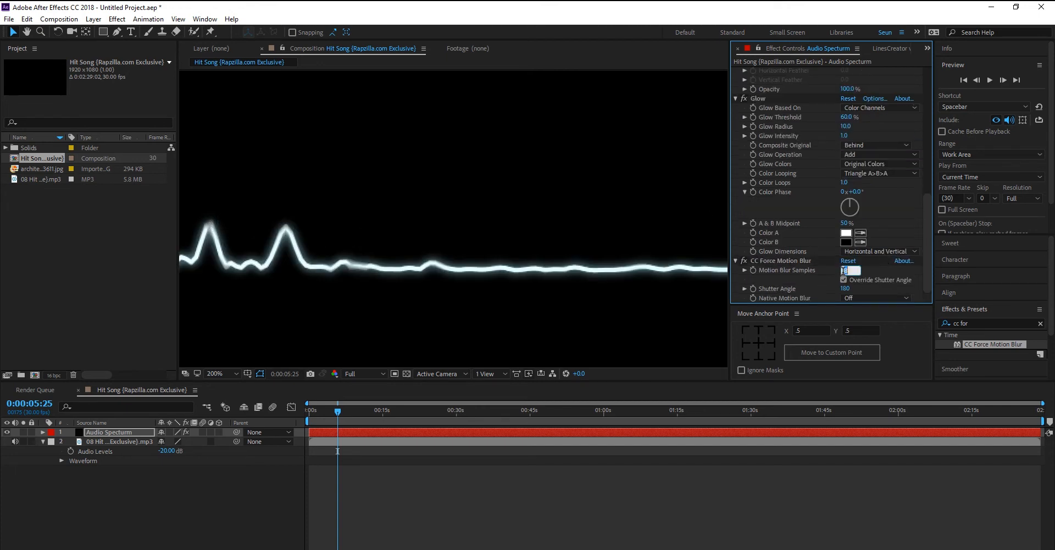
{"action": "type", "text": "21"}
{"action": "key", "text": "Return"}
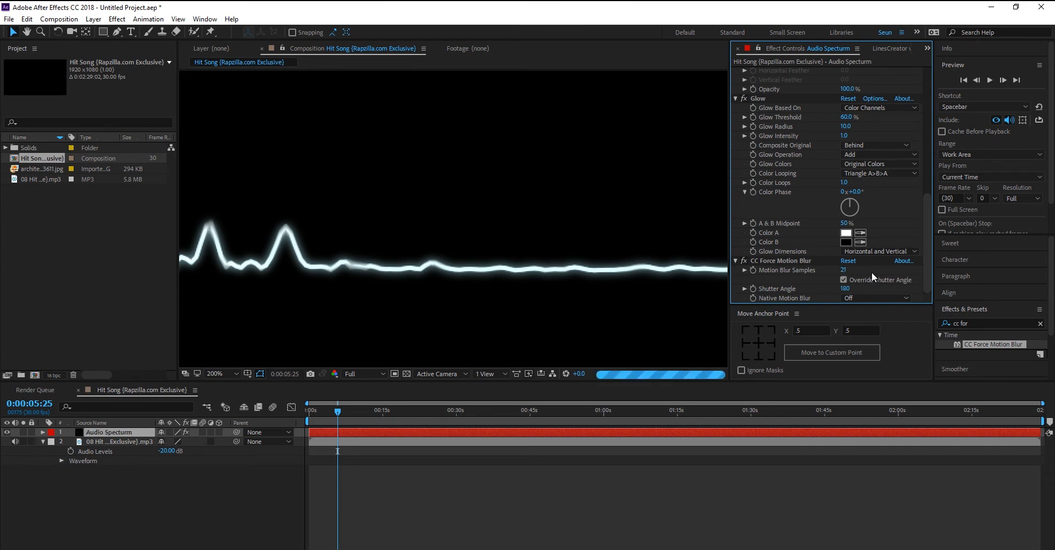
{"action": "scroll", "coordinate": [452, 301], "scroll_direction": "down", "scroll_amount": 2}
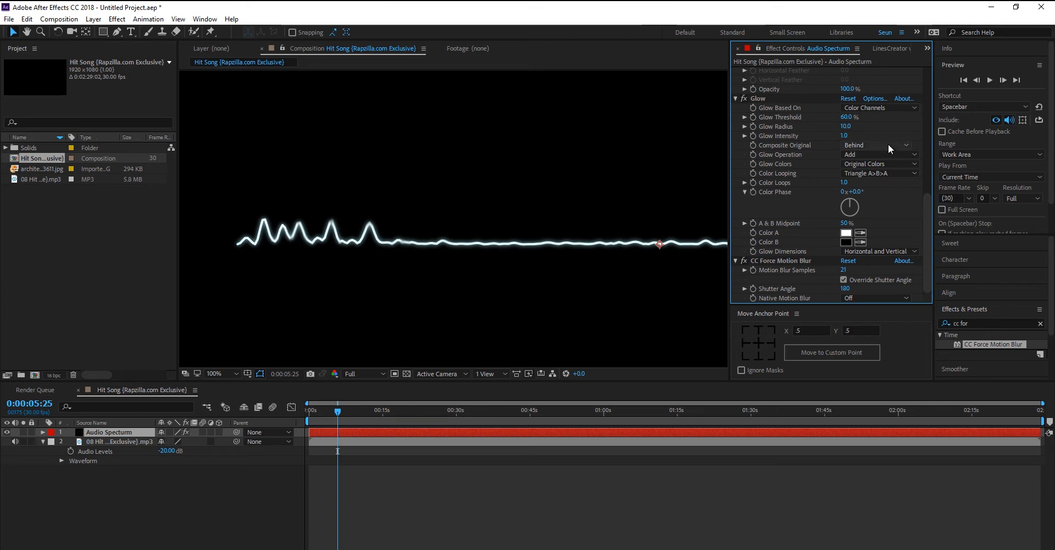
Enable motion blur for the composition and for the Audio Spectrum layer
{"action": "left_click", "coordinate": [275, 408]}
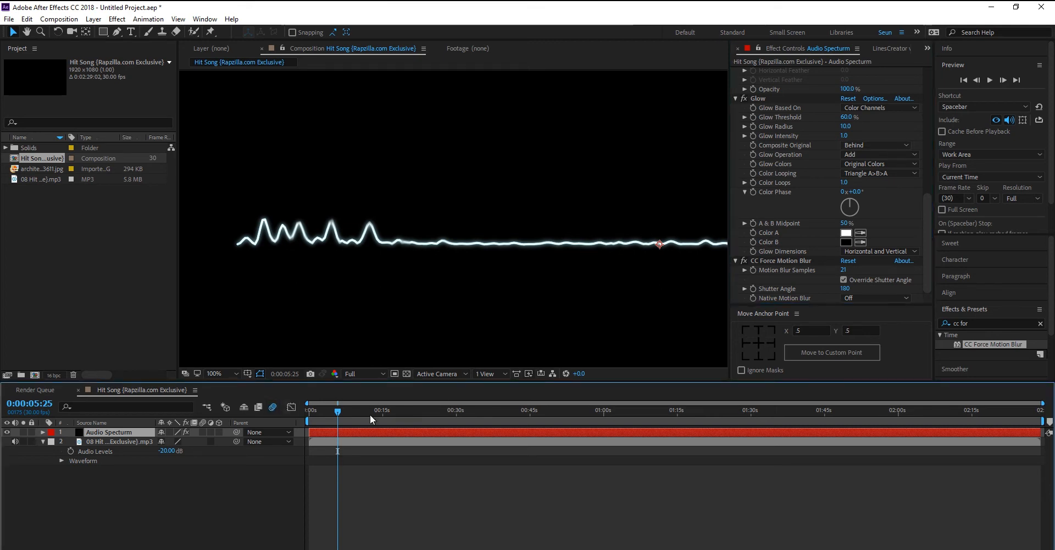
{"action": "key", "text": "F2"}
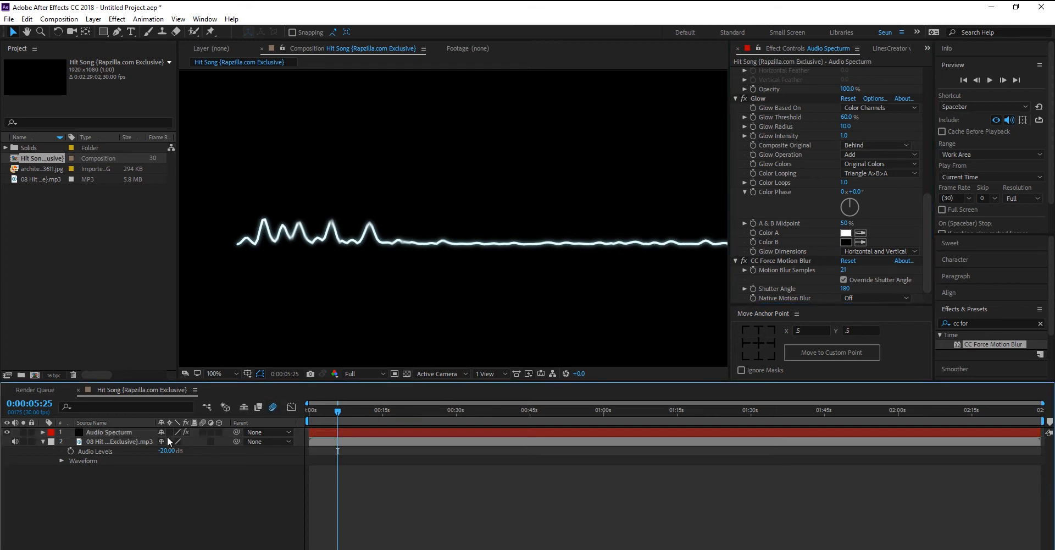
{"action": "left_click", "coordinate": [201, 432]}
Raise the Audio Spectrum's maximum height to 3350 and check the peaks in the composition
{"action": "scroll", "coordinate": [833, 201], "scroll_direction": "up", "scroll_amount": 10}
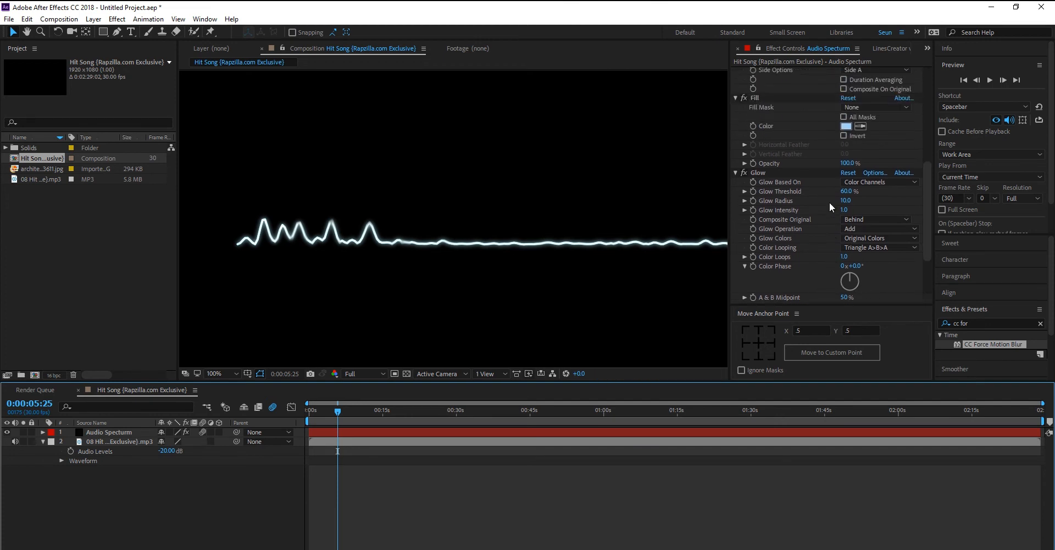
{"action": "scroll", "coordinate": [830, 202], "scroll_direction": "up", "scroll_amount": 1}
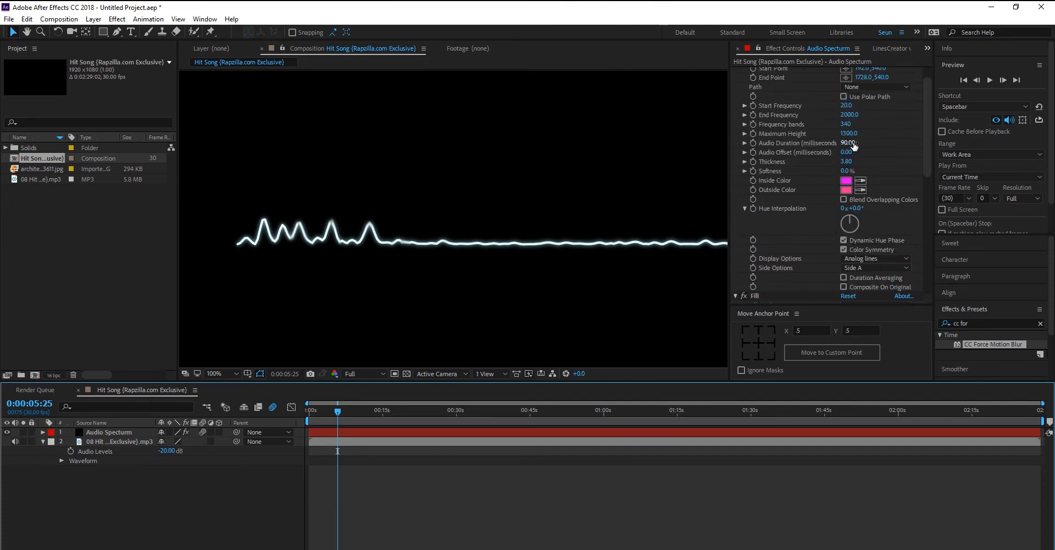
{"action": "left_click_drag", "start_coordinate": [848, 138], "coordinate": [941, 140]}
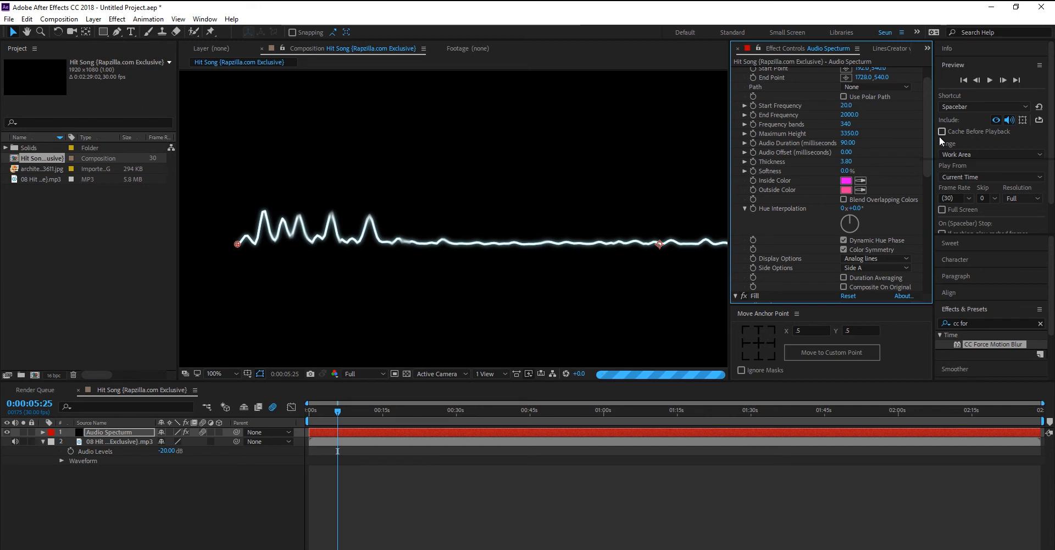
{"action": "scroll", "coordinate": [345, 245], "scroll_direction": "down", "scroll_amount": 2}
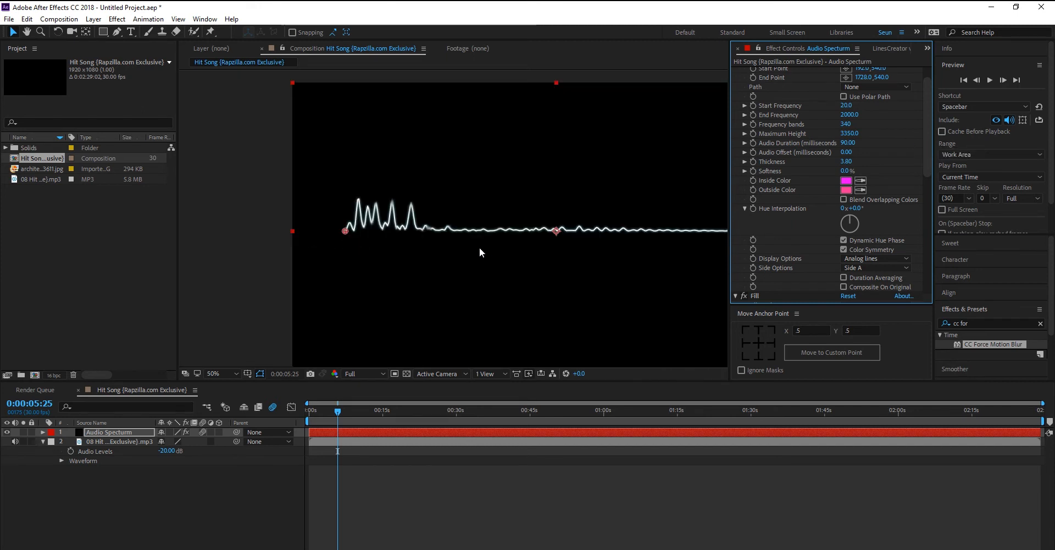
Remove the CC Force Motion Blur effect from the Audio Spectrum solid
{"action": "scroll", "coordinate": [896, 212], "scroll_direction": "down", "scroll_amount": 5}
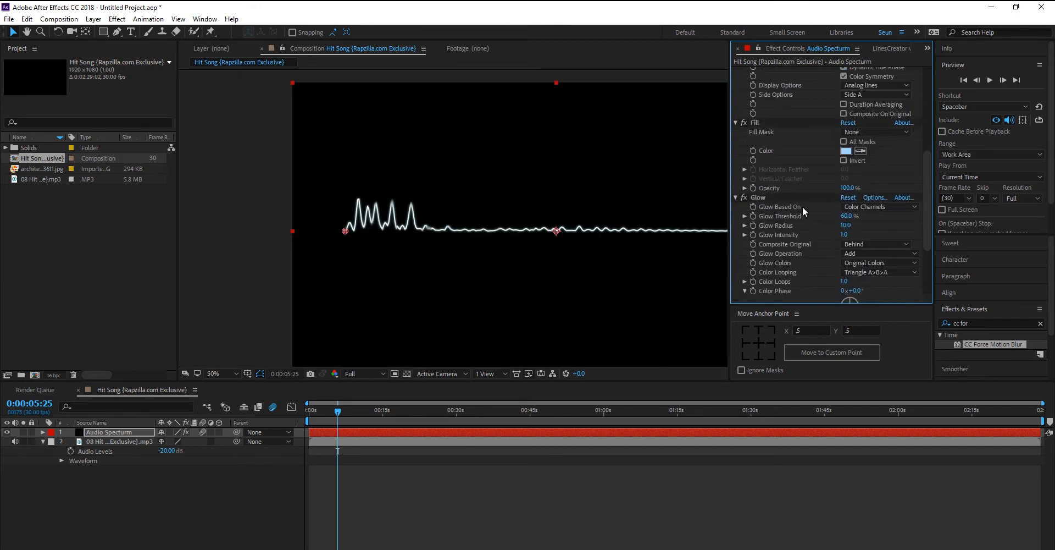
{"action": "scroll", "coordinate": [806, 214], "scroll_direction": "down", "scroll_amount": 3}
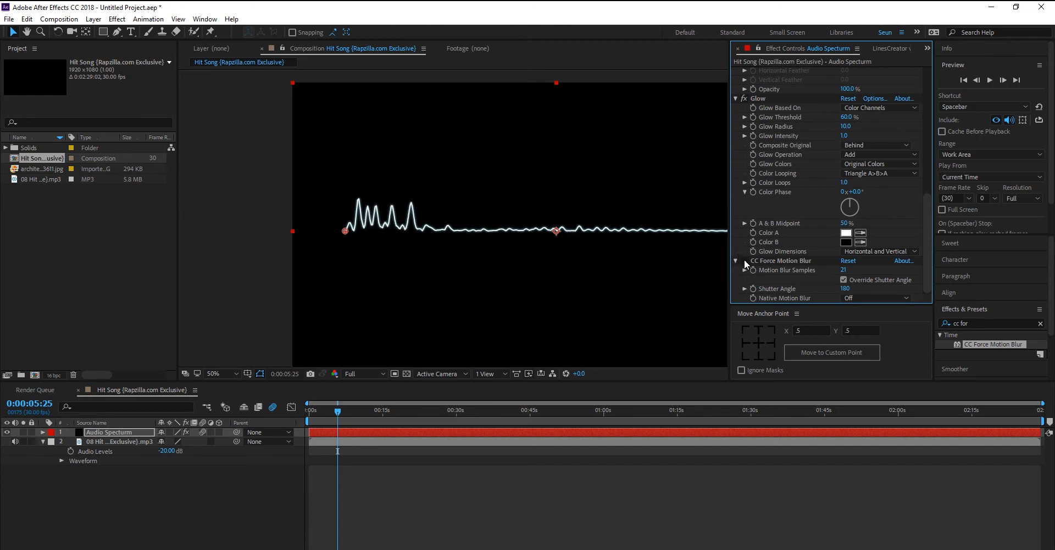
{"action": "left_click", "coordinate": [766, 261]}
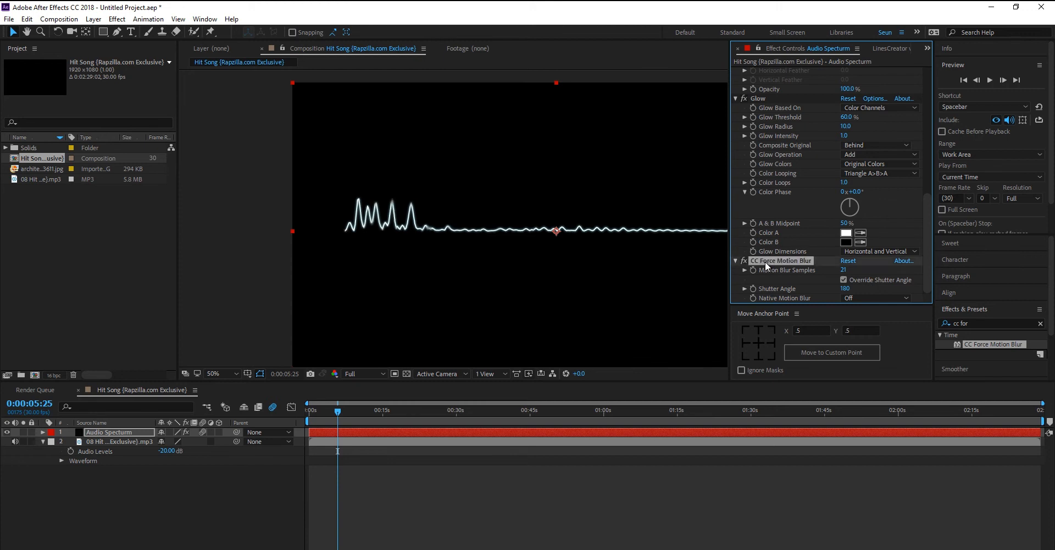
{"action": "key", "text": "Delete"}
Apply Distort Polar Coordinates to the Audio Spectrum solid with Rect to Polar conversion and 100% interpolation
{"action": "left_click", "coordinate": [979, 323]}
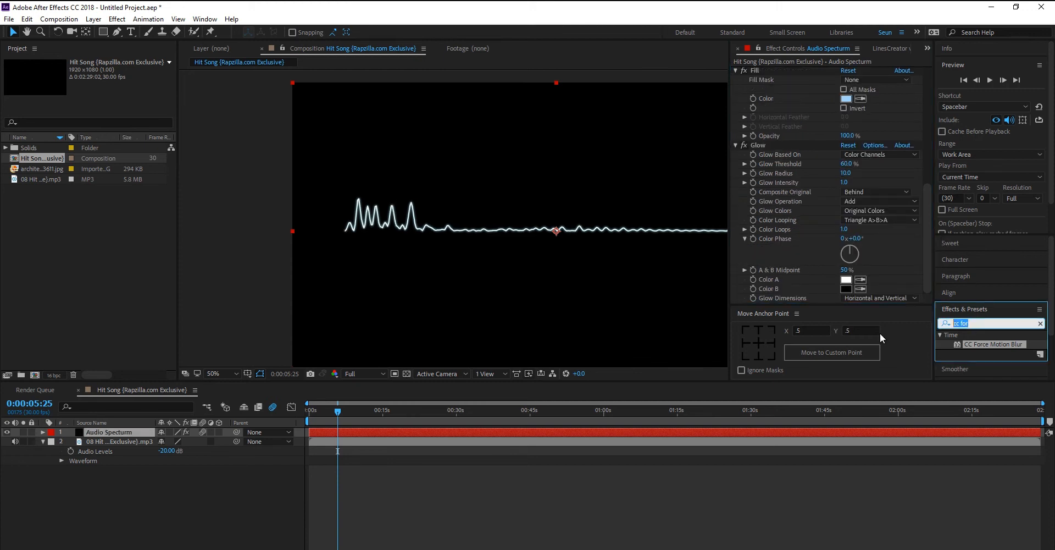
{"action": "type", "text": "polar"}
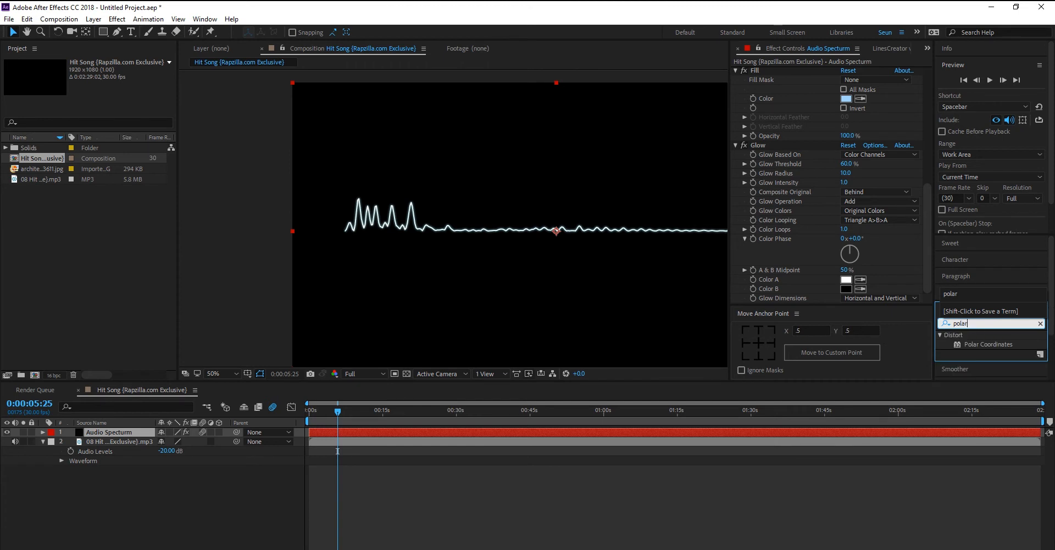
{"action": "left_click_drag", "start_coordinate": [986, 348], "coordinate": [374, 443]}
{"action": "left_click", "coordinate": [879, 298]}
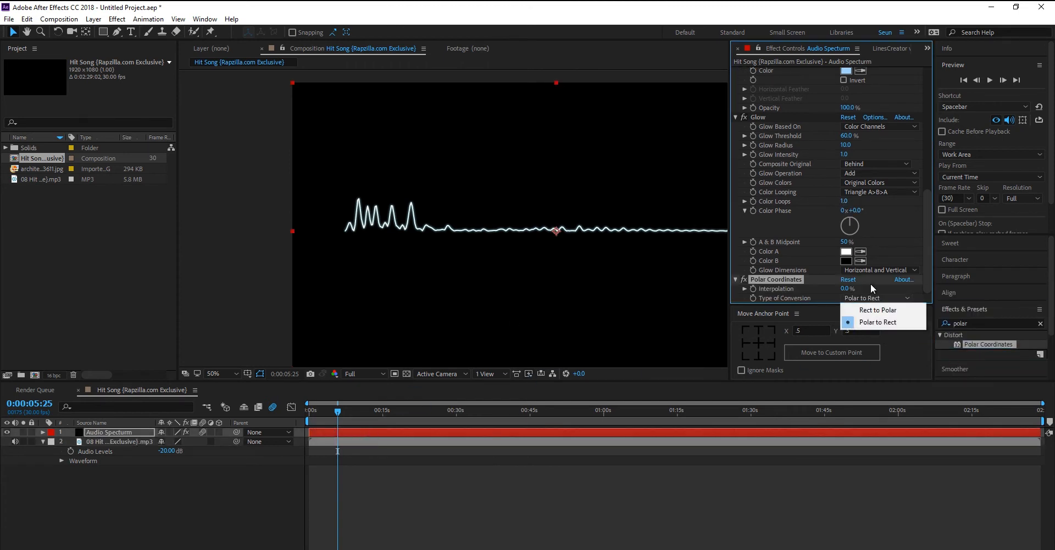
{"action": "left_click", "coordinate": [856, 309]}
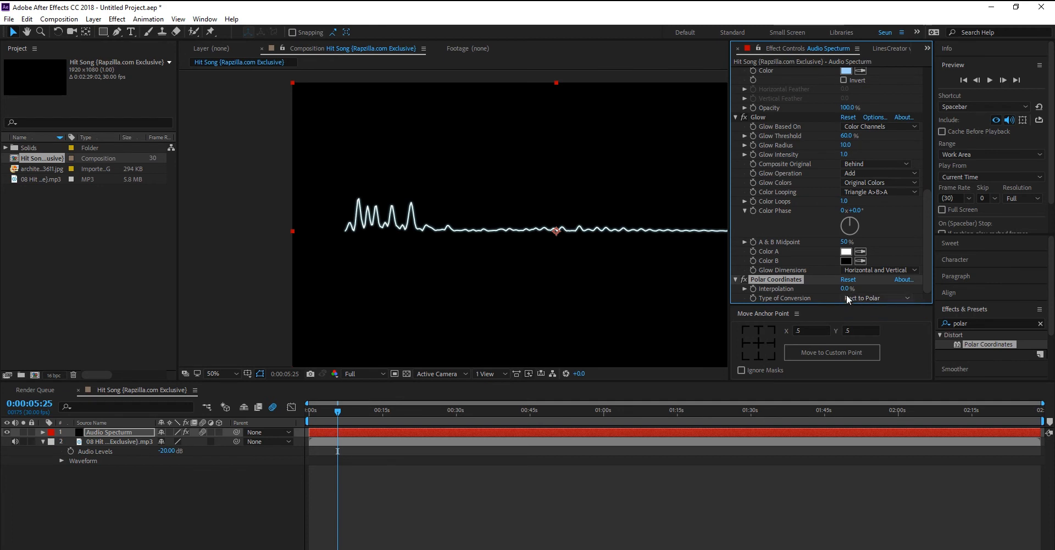
{"action": "left_click_drag", "start_coordinate": [845, 288], "coordinate": [931, 284]}
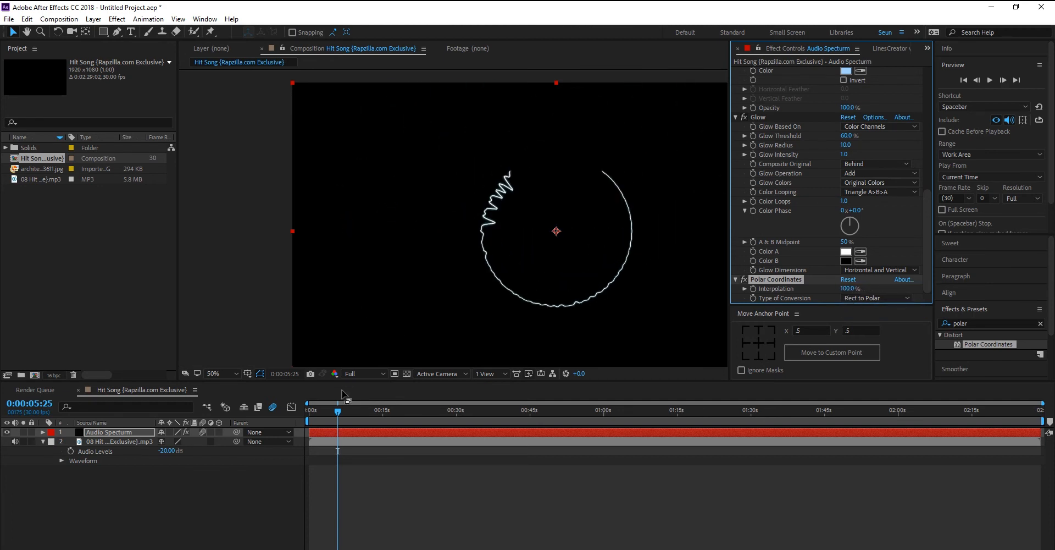
Fit the composition in view and check the circular spectrum at about 0:00:11:19 and 0:00:04:04
{"action": "left_click_drag", "start_coordinate": [337, 412], "coordinate": [366, 411]}
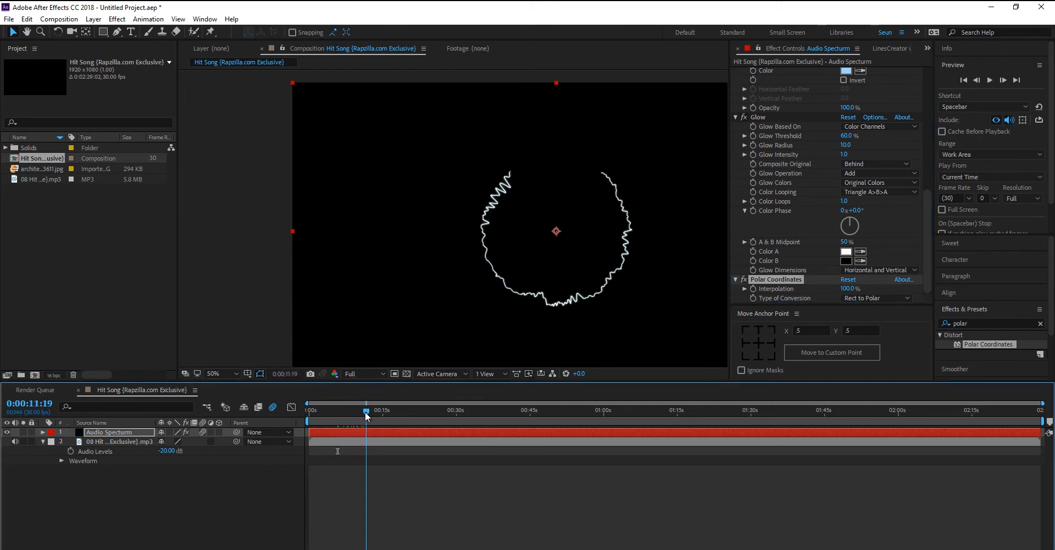
{"action": "left_click", "coordinate": [212, 375]}
{"action": "left_click", "coordinate": [217, 188]}
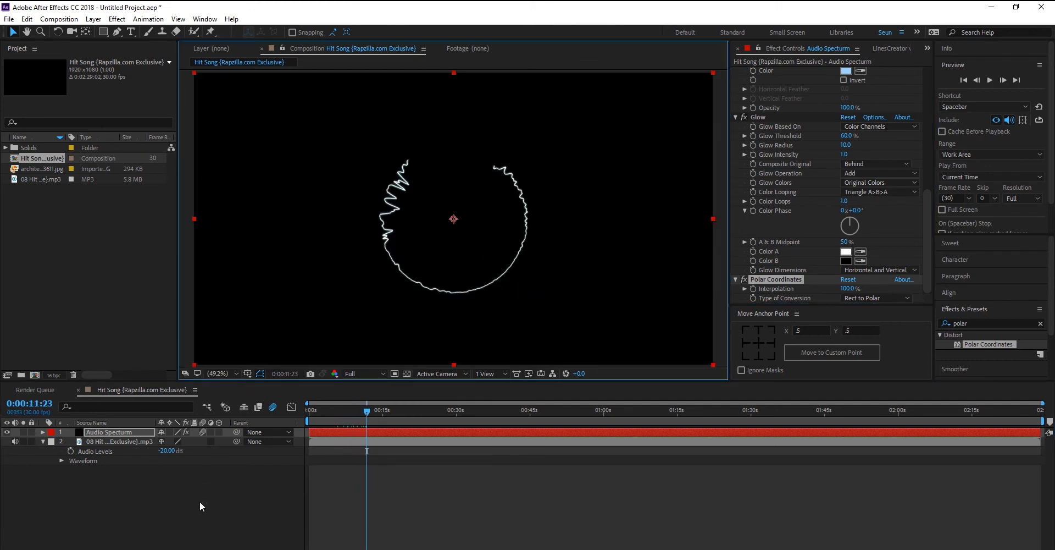
{"action": "left_click", "coordinate": [328, 413]}
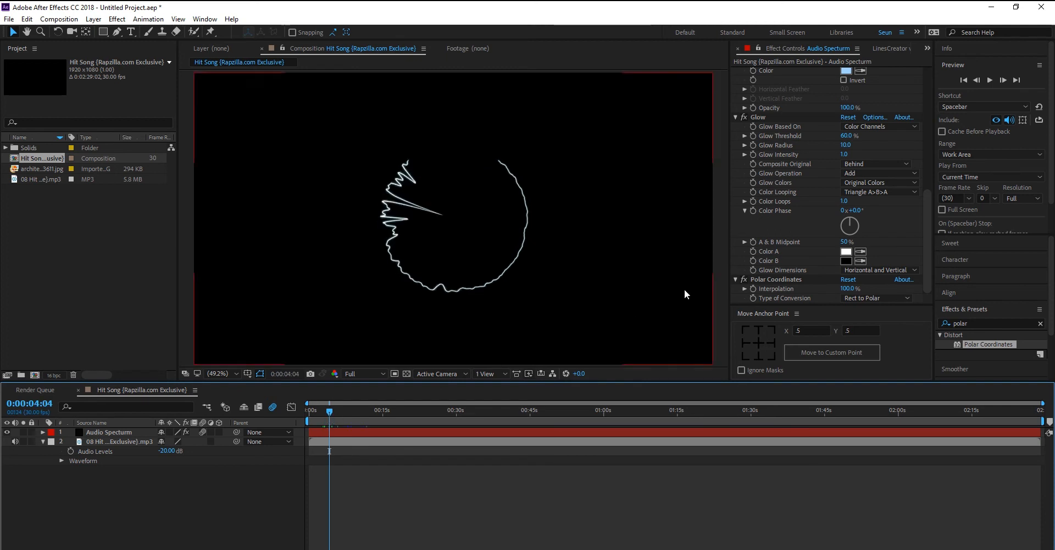
Remove the Polar Coordinates effect from the Audio Spectrum solid
{"action": "left_click", "coordinate": [793, 279]}
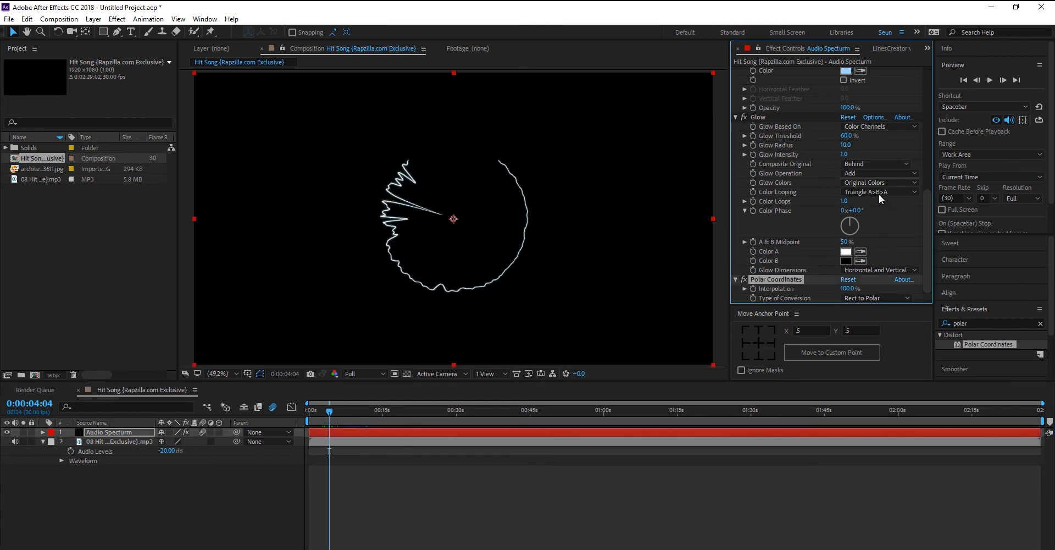
{"action": "scroll", "coordinate": [777, 213], "scroll_direction": "up", "scroll_amount": 10}
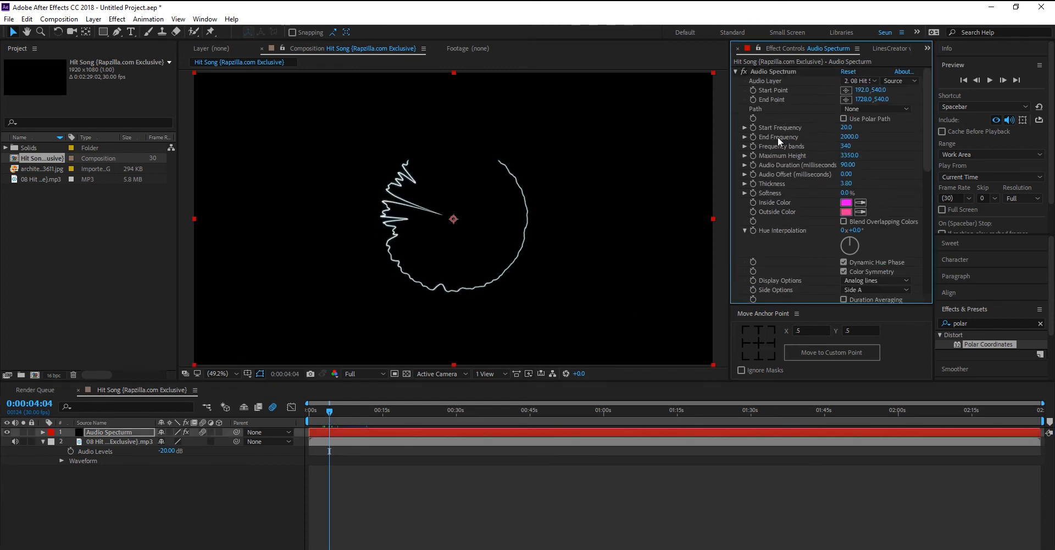
{"action": "scroll", "coordinate": [782, 198], "scroll_direction": "down", "scroll_amount": 10}
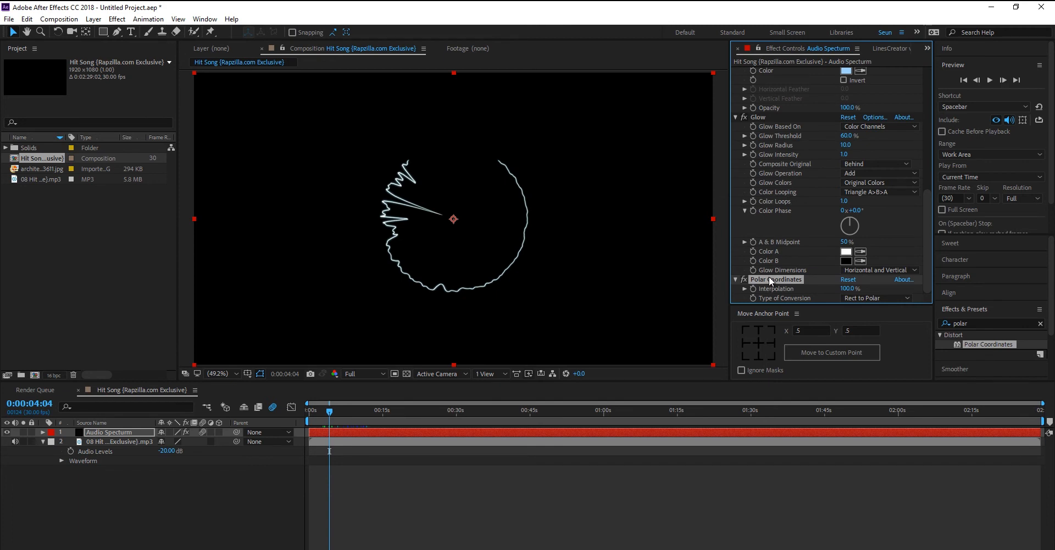
{"action": "key", "text": "Delete"}
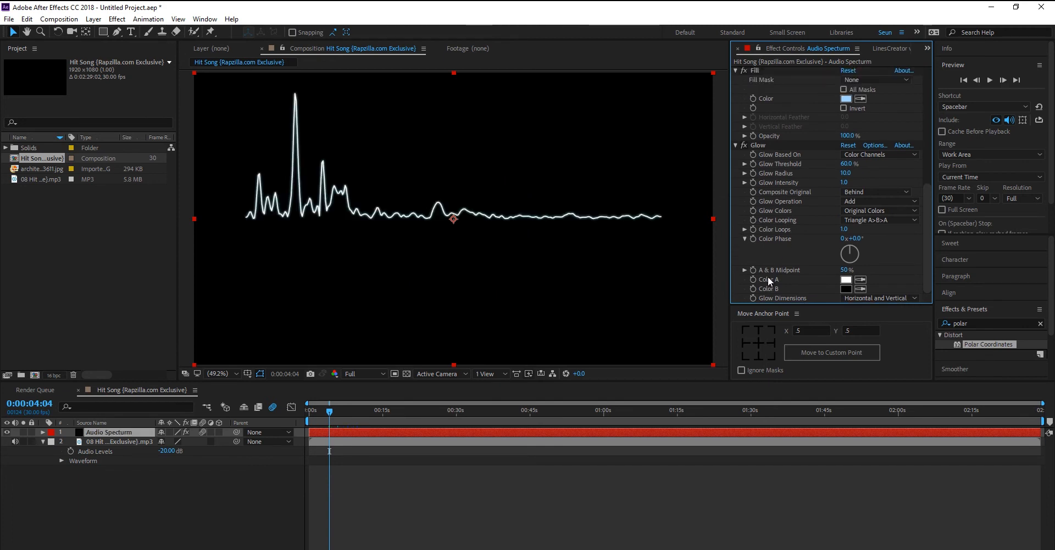
Draw a closed F-shaped mask near the centre of the Audio Spectrum solid with the Pen tool
{"action": "left_click", "coordinate": [117, 432]}
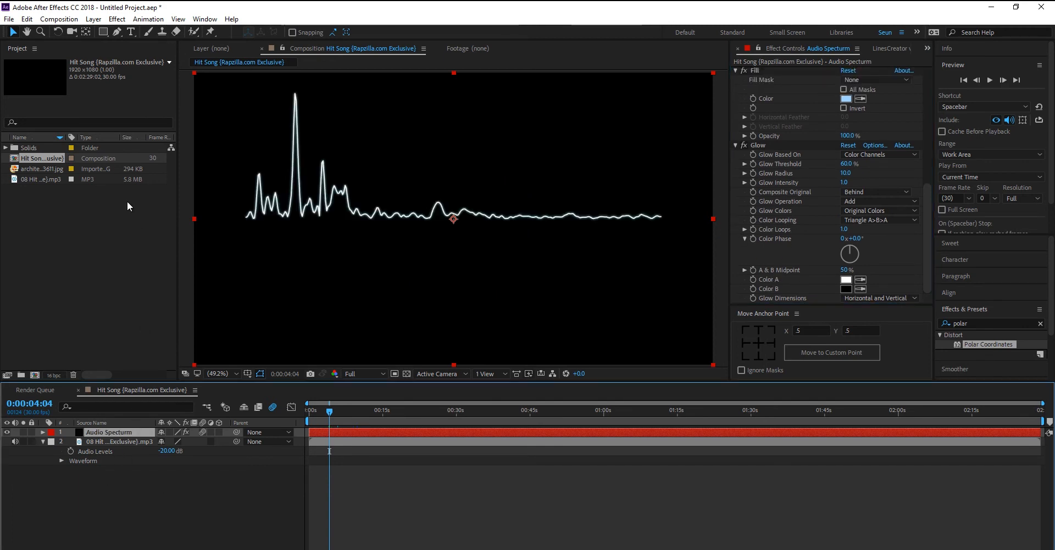
{"action": "left_click", "coordinate": [116, 32]}
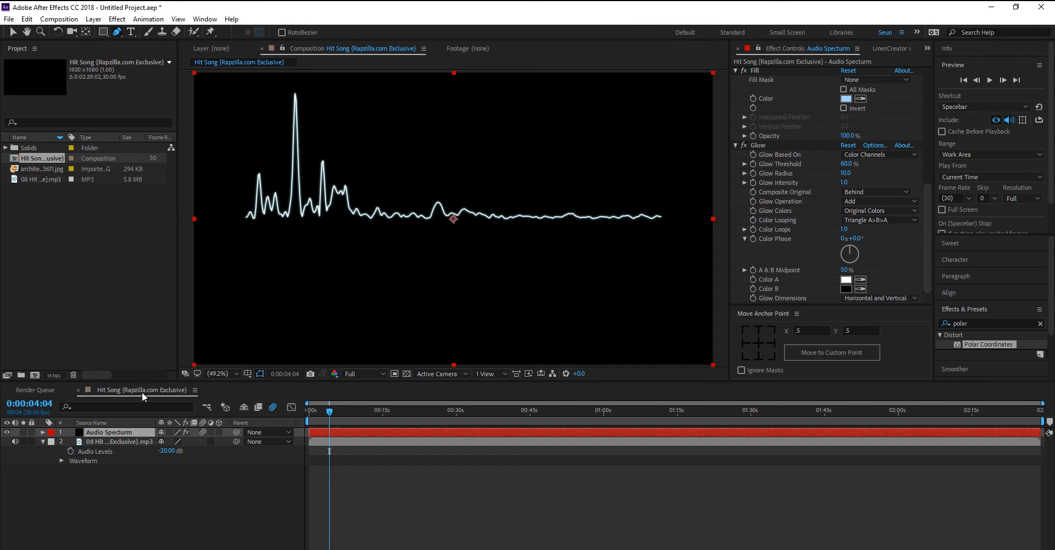
{"action": "left_click", "coordinate": [116, 432]}
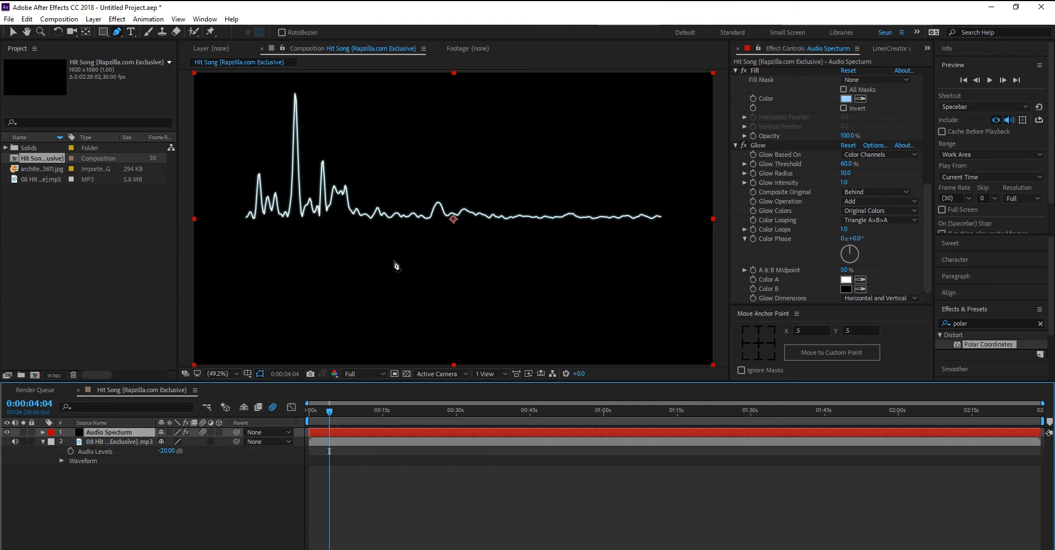
{"action": "left_click", "coordinate": [511, 153]}
{"action": "left_click", "coordinate": [426, 153]}
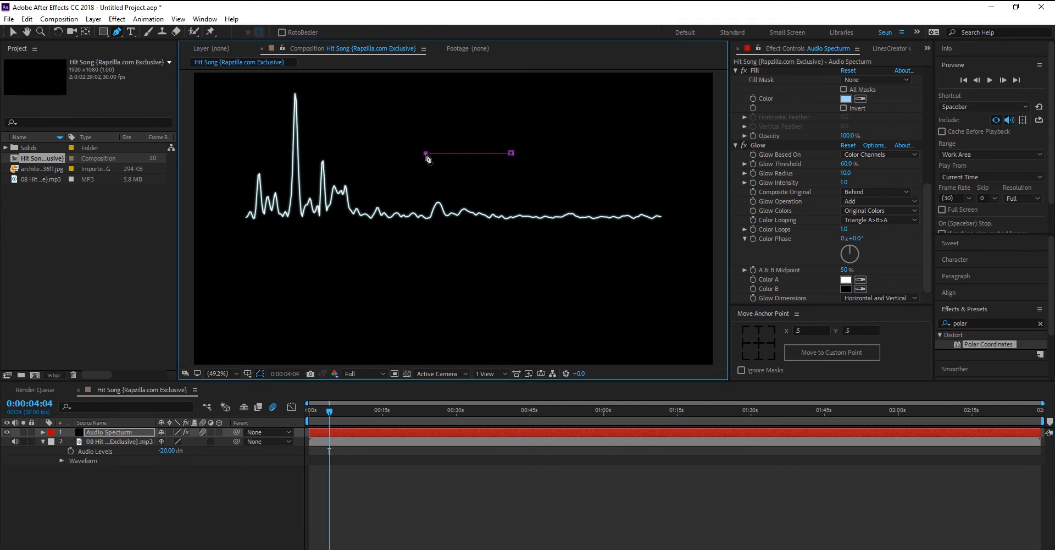
{"action": "left_click", "coordinate": [425, 326]}
{"action": "left_click", "coordinate": [478, 326]}
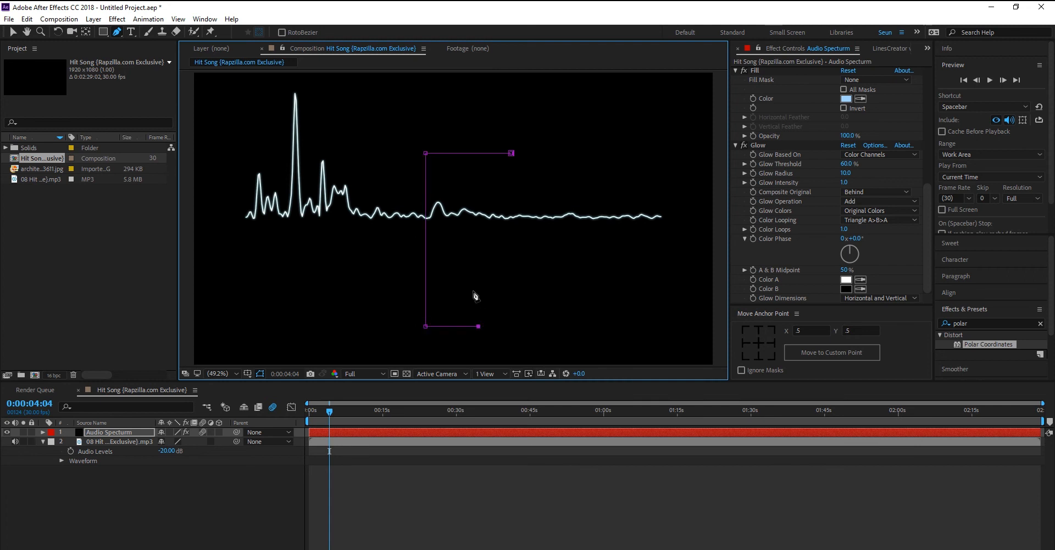
{"action": "left_click", "coordinate": [478, 225]}
{"action": "left_click", "coordinate": [525, 224]}
{"action": "left_click", "coordinate": [525, 192]}
{"action": "left_click", "coordinate": [474, 192]}
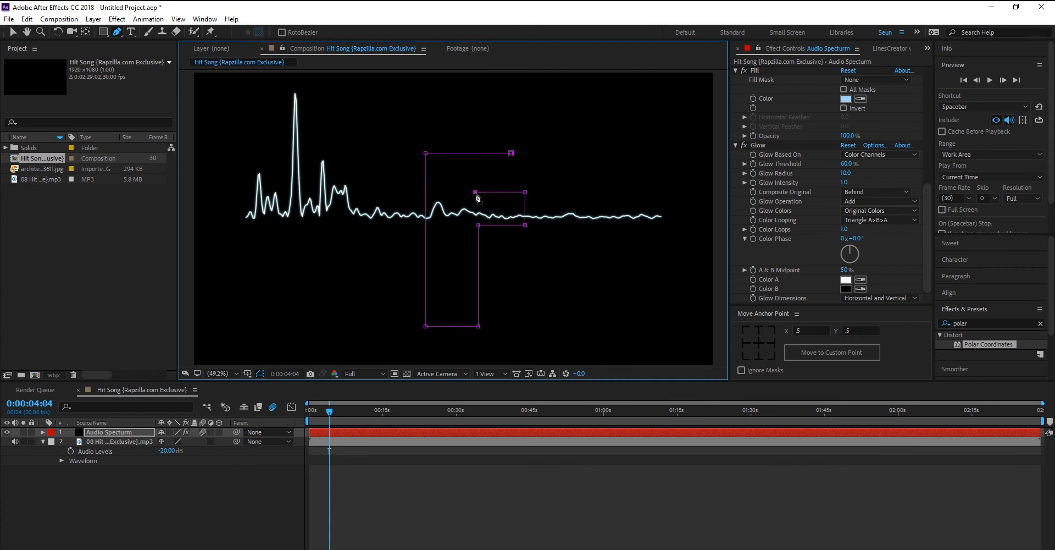
{"action": "left_click", "coordinate": [523, 152]}
{"action": "left_click", "coordinate": [511, 154]}
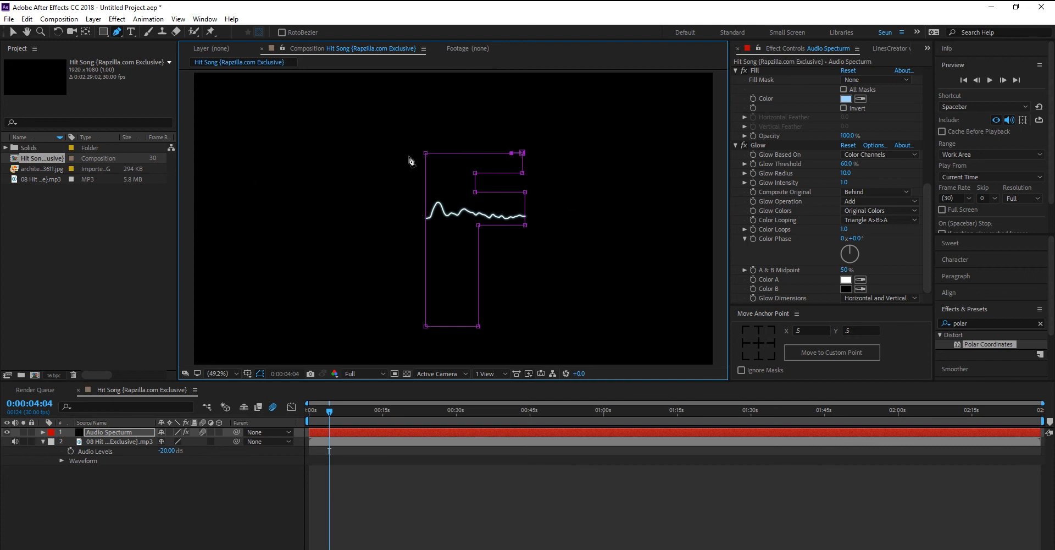
Set the Audio Spectrum effect's audio layer source to Masks and its path to Mask 1
{"action": "left_click", "coordinate": [88, 433]}
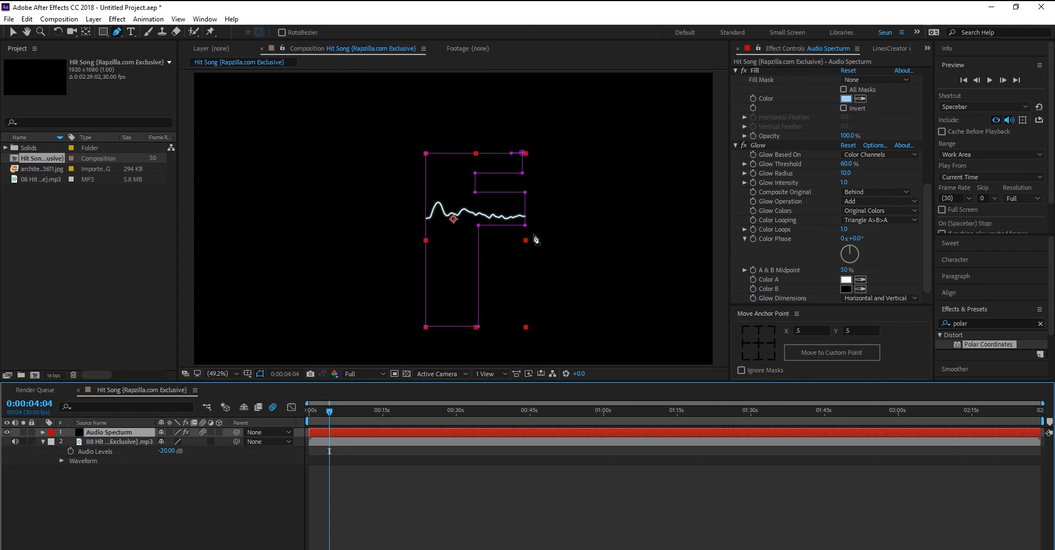
{"action": "scroll", "coordinate": [898, 82], "scroll_direction": "up", "scroll_amount": 10}
{"action": "left_click", "coordinate": [898, 82]}
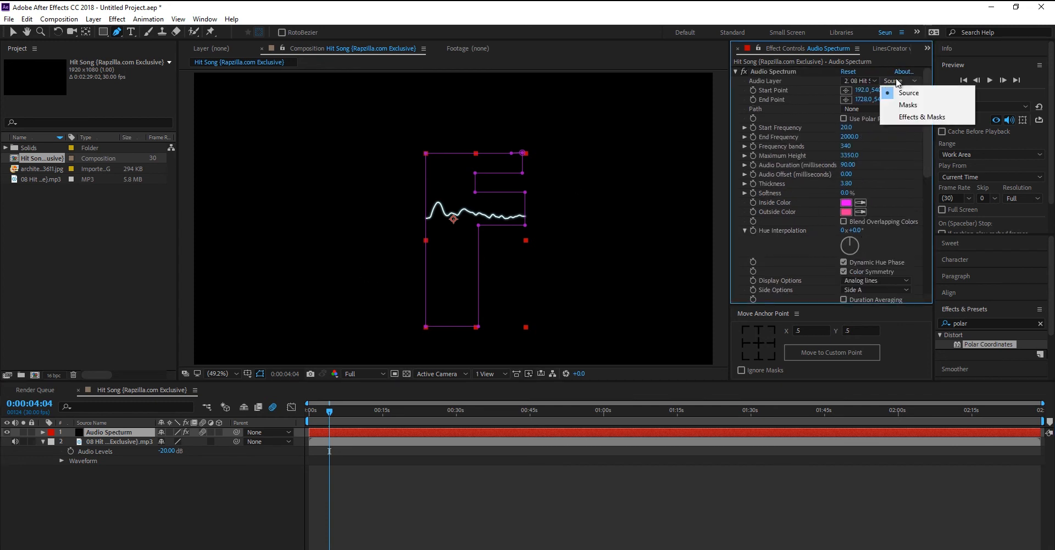
{"action": "left_click", "coordinate": [904, 101]}
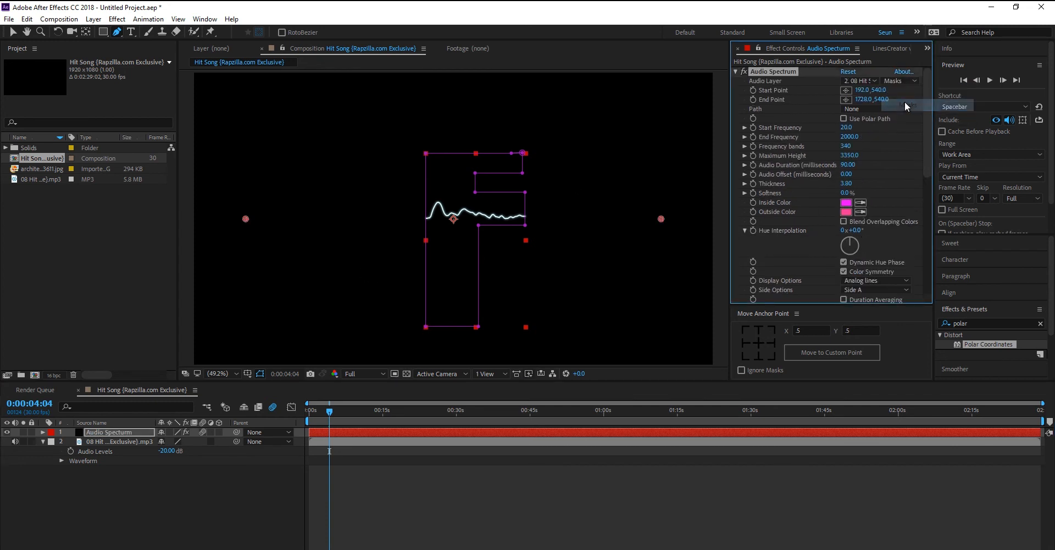
{"action": "left_click", "coordinate": [876, 108]}
{"action": "left_click", "coordinate": [868, 137]}
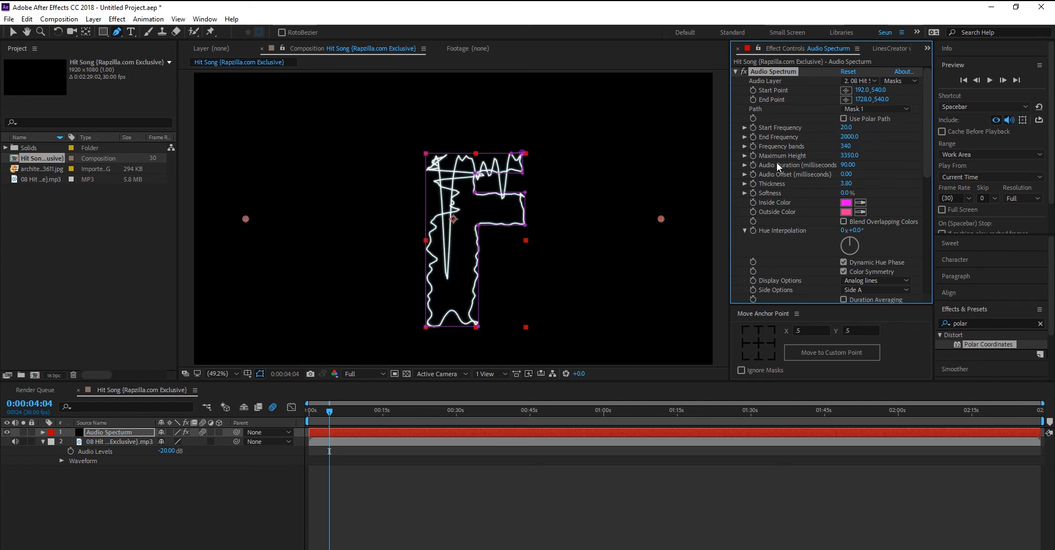
Reduce the Audio Spectrum's Maximum Height to 201 and preview the F-shaped spectrum with the song
{"action": "left_click", "coordinate": [134, 433]}
{"action": "scroll", "coordinate": [866, 237], "scroll_direction": "down", "scroll_amount": 3}
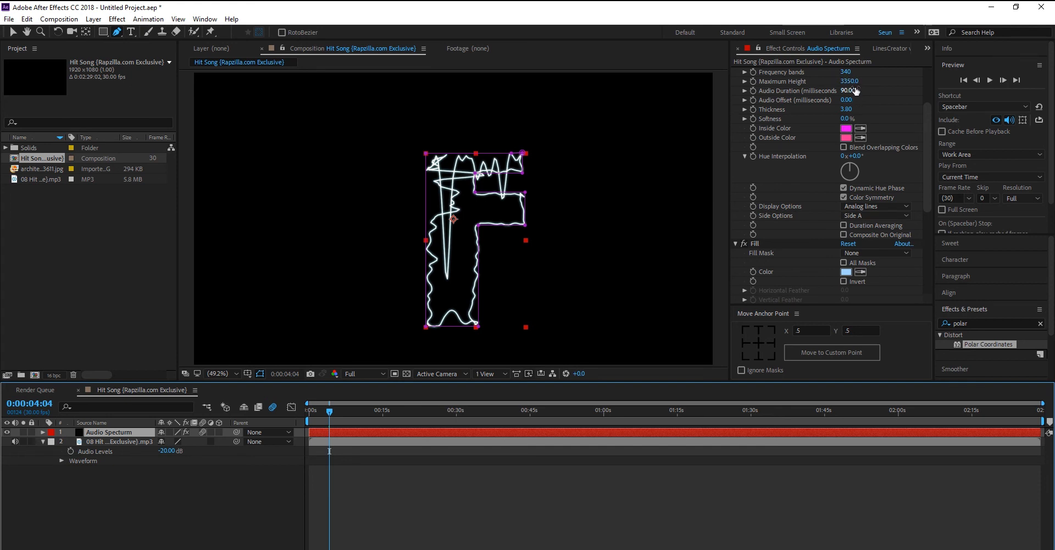
{"action": "left_click_drag", "start_coordinate": [850, 82], "coordinate": [841, 91]}
{"action": "left_click", "coordinate": [196, 497]}
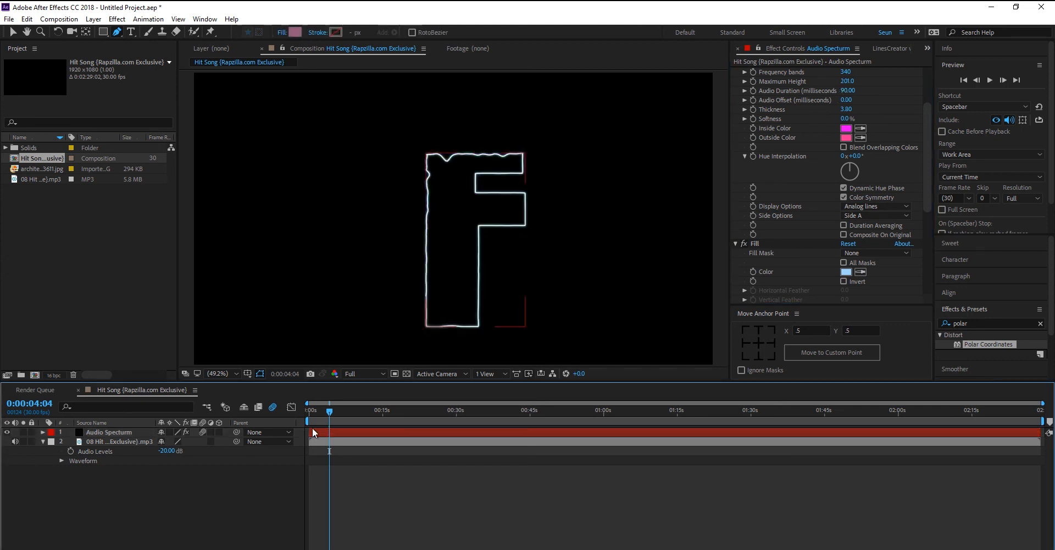
{"action": "key", "text": "space"}
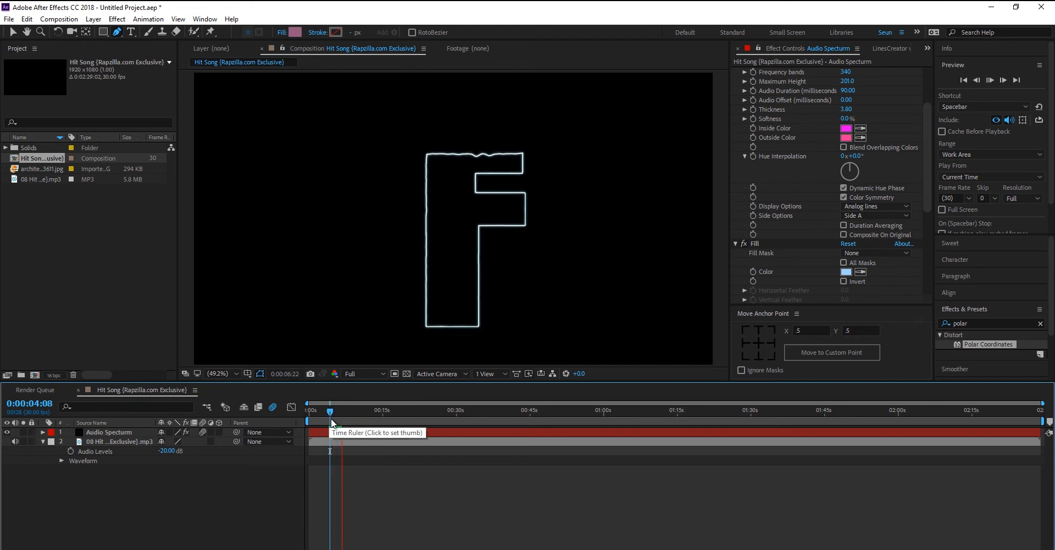
{"action": "key", "text": "space"}
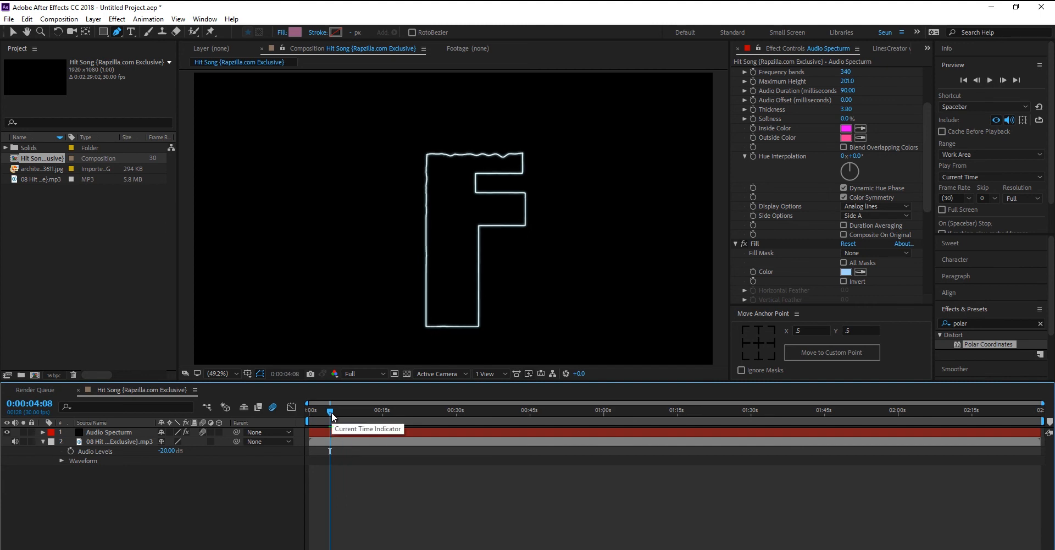
{"action": "key", "text": "space"}
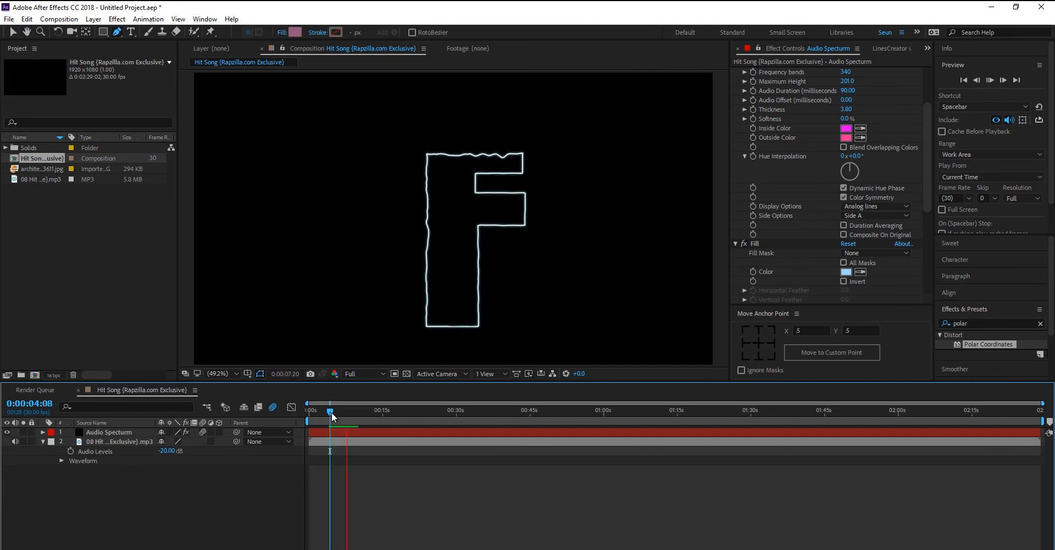
{"action": "key", "text": "space"}
Delete the F-shaped mask from the Audio Spectrum solid
{"action": "left_click", "coordinate": [93, 433]}
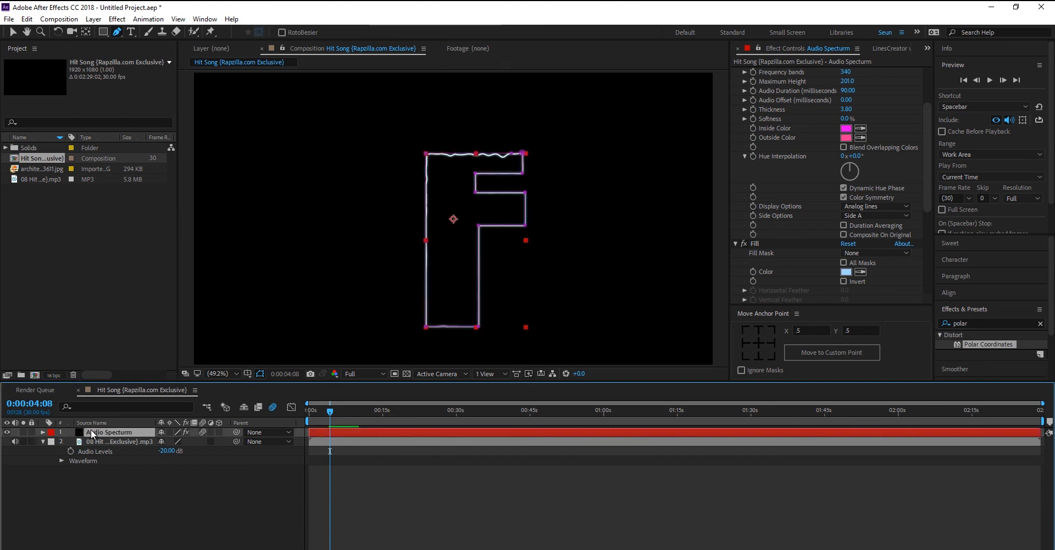
{"action": "key", "text": "m"}
{"action": "left_click", "coordinate": [88, 443]}
{"action": "key", "text": "Delete"}
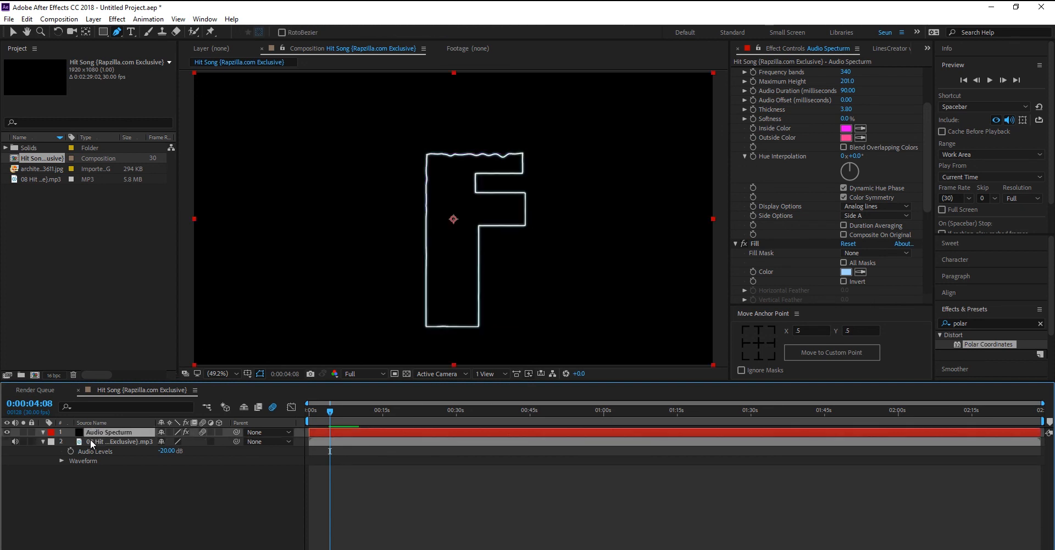
Draw an open, winding curved mask across the Audio Spectrum solid from the frame's upper left to its lower right
{"action": "left_click", "coordinate": [254, 132]}
{"action": "left_click_drag", "start_coordinate": [270, 204], "coordinate": [351, 212]}
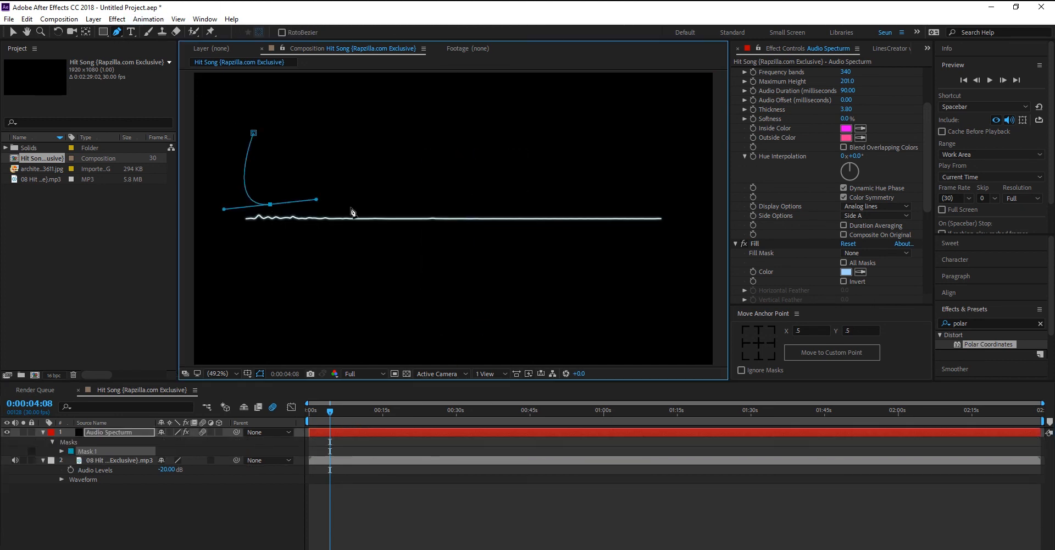
{"action": "left_click_drag", "start_coordinate": [389, 184], "coordinate": [407, 221]}
{"action": "left_click_drag", "start_coordinate": [358, 279], "coordinate": [423, 288]}
{"action": "left_click", "coordinate": [513, 272]}
{"action": "mouse_move", "coordinate": [539, 190]}
{"action": "left_mouse_down"}
{"action": "mouse_move", "coordinate": [613, 240]}
{"action": "mouse_move", "coordinate": [636, 281]}
{"action": "mouse_move", "coordinate": [599, 316]}
{"action": "left_mouse_up"}
Set the Audio Spectrum effect's path to the winding Mask 1 and preview the result with the song
{"action": "left_click", "coordinate": [93, 431]}
{"action": "scroll", "coordinate": [870, 190], "scroll_direction": "up", "scroll_amount": 3}
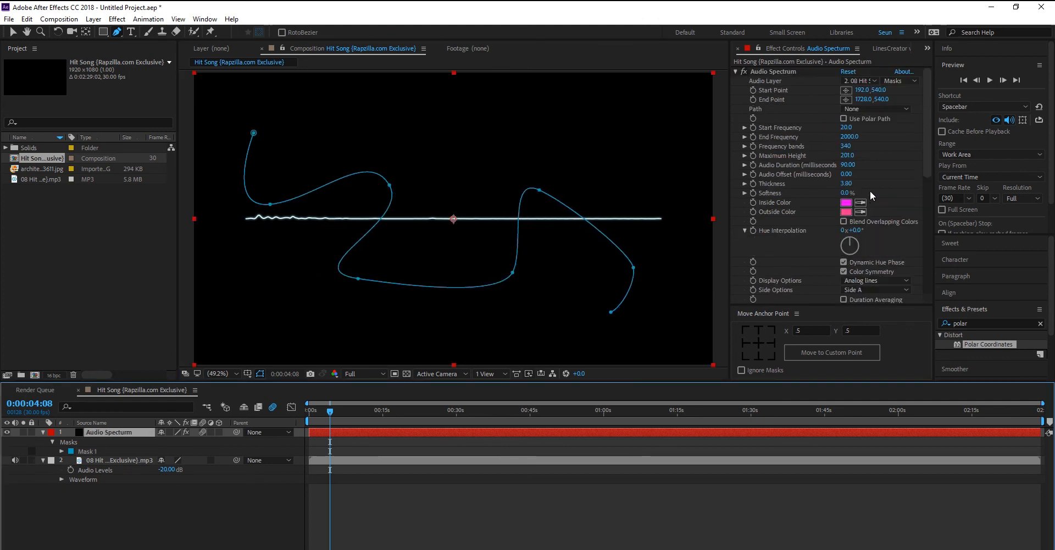
{"action": "left_click", "coordinate": [899, 81]}
{"action": "left_click", "coordinate": [877, 108]}
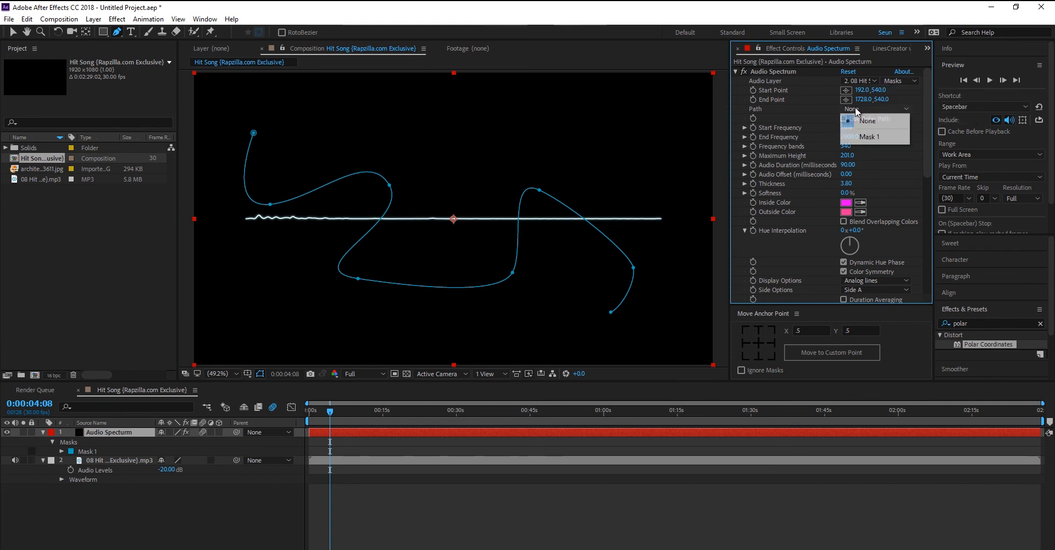
{"action": "left_click", "coordinate": [857, 139]}
{"action": "left_click", "coordinate": [194, 467]}
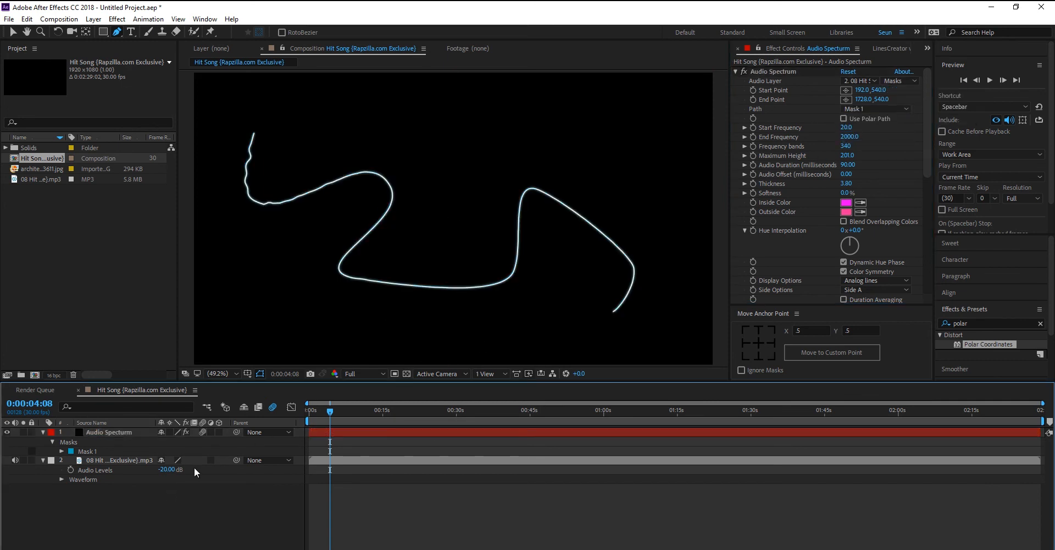
{"action": "key", "text": "comma"}
{"action": "key", "text": "comma"}
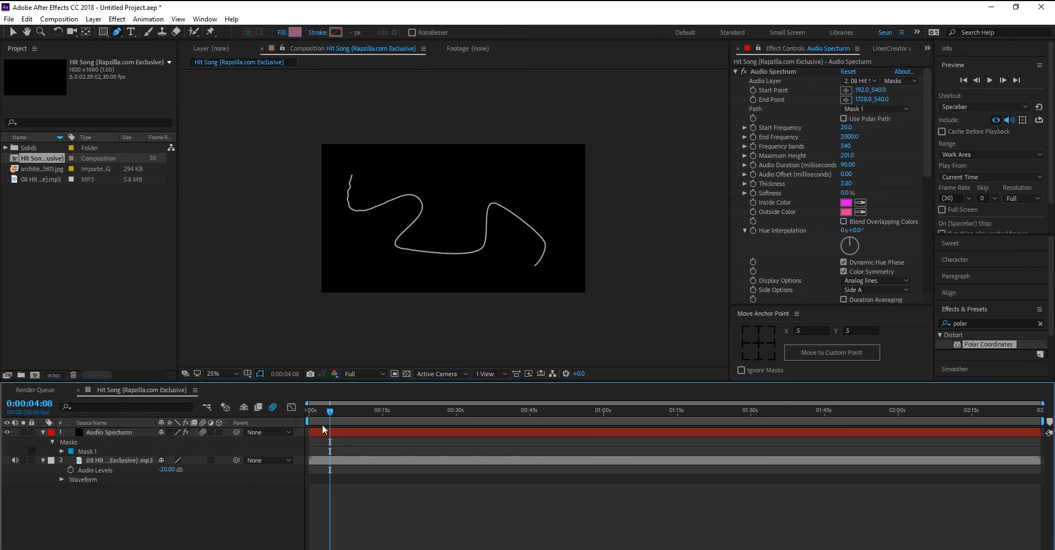
{"action": "key", "text": "space"}
{"action": "key", "text": "period"}
{"action": "key", "text": "period"}
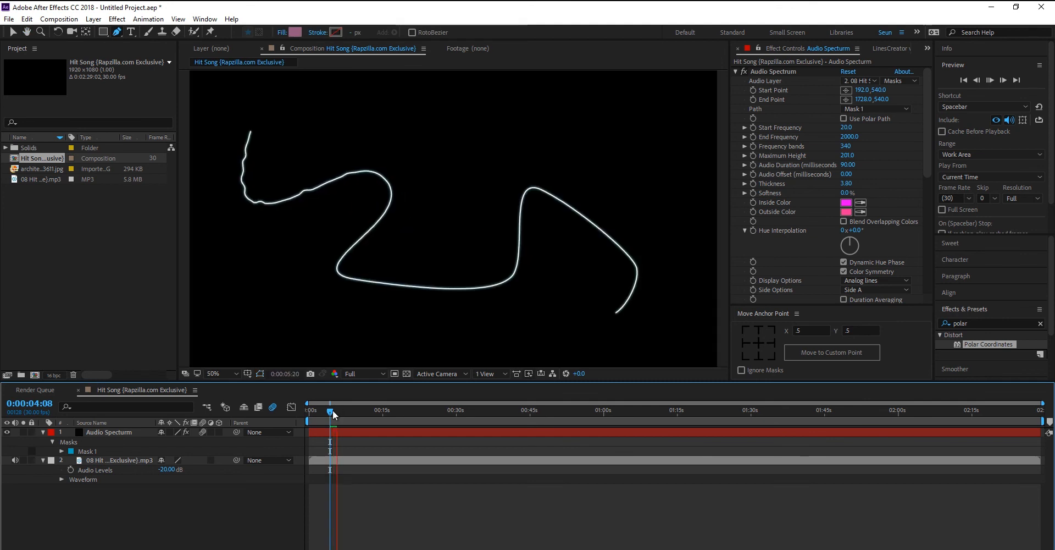
{"action": "key", "text": "space"}
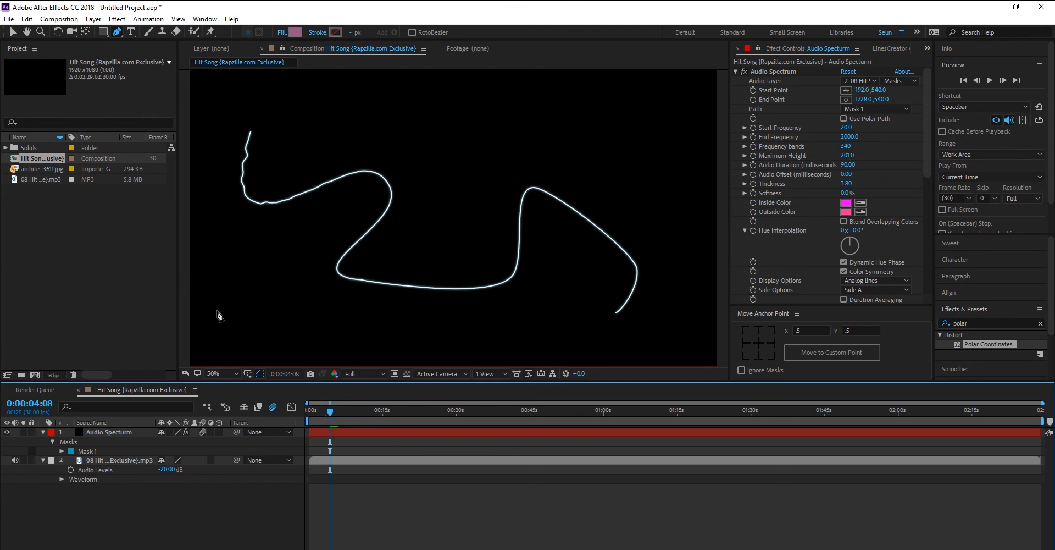
Duplicate the Audio Spectrum solid and raise the copy's Maximum Height to 781
{"action": "left_click", "coordinate": [113, 432]}
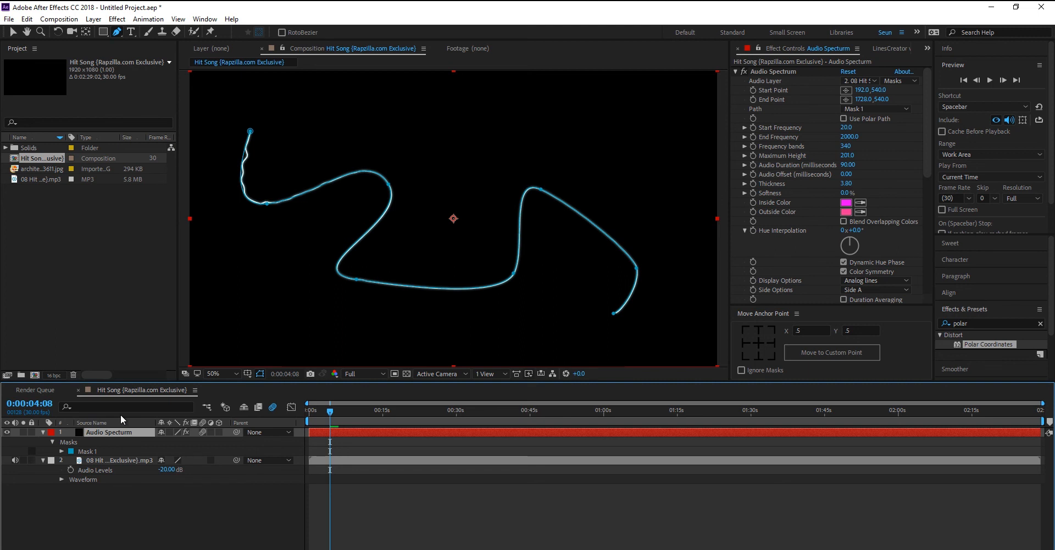
{"action": "key", "text": "ctrl+d"}
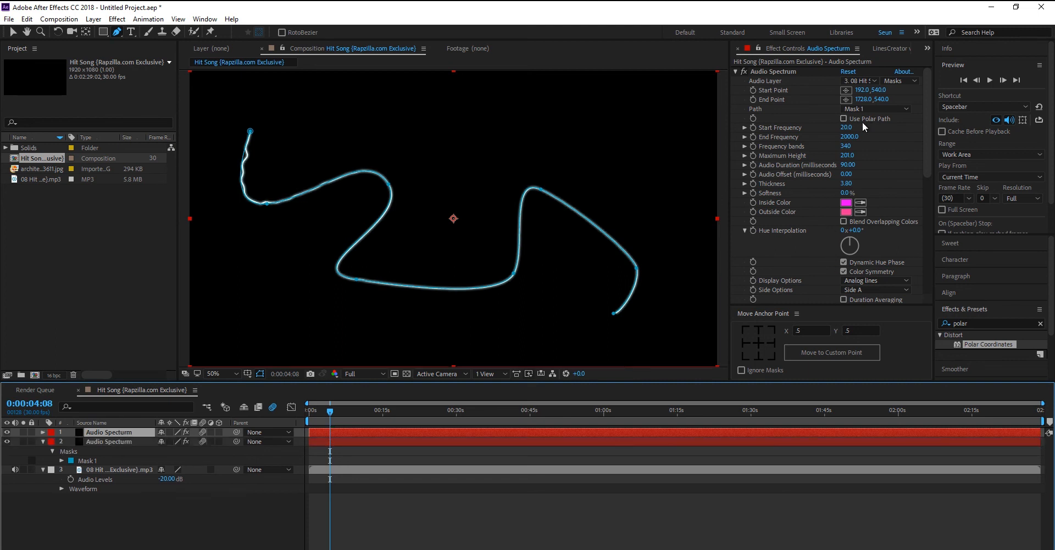
{"action": "left_click_drag", "start_coordinate": [849, 156], "coordinate": [905, 160]}
Change the duplicated solid's Fill color to a pinkish red
{"action": "scroll", "coordinate": [898, 245], "scroll_direction": "down", "scroll_amount": 5}
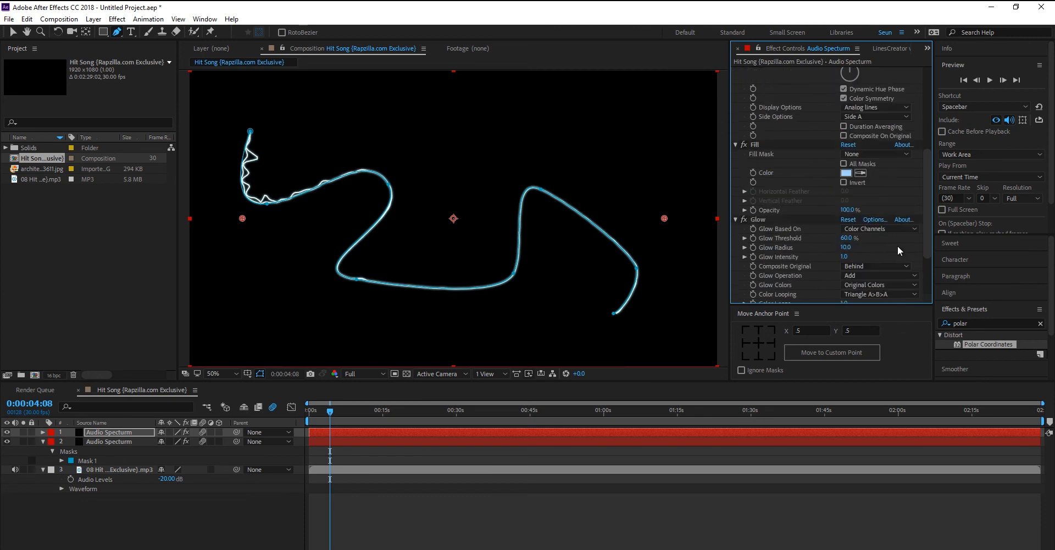
{"action": "left_click", "coordinate": [845, 173]}
{"action": "left_click", "coordinate": [273, 356]}
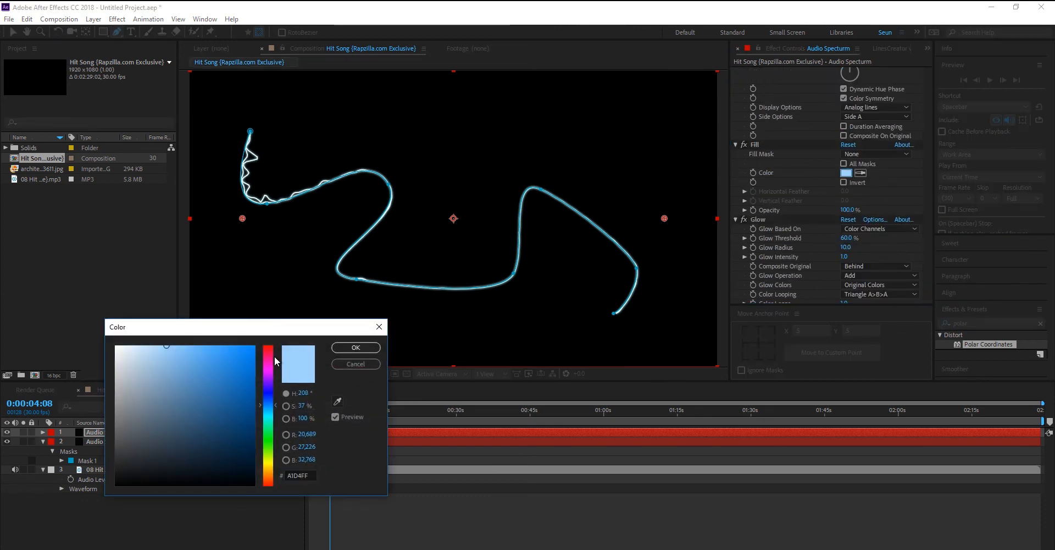
{"action": "left_click", "coordinate": [224, 362]}
{"action": "left_click", "coordinate": [336, 349]}
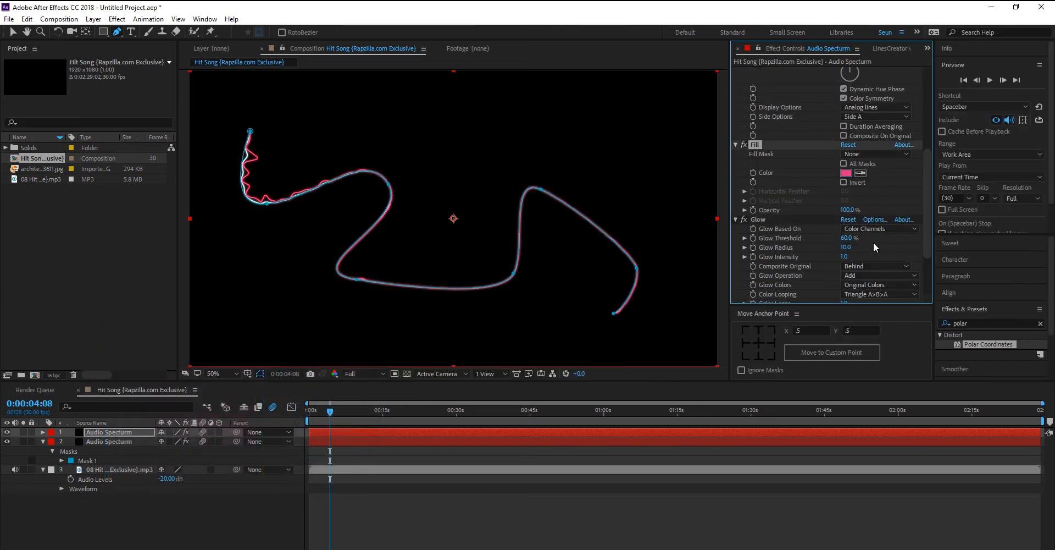
Set the duplicate's Start Frequency to 12 and End Frequency to 1400, and preview the two overlapping spectrums
{"action": "scroll", "coordinate": [817, 259], "scroll_direction": "up", "scroll_amount": 3}
{"action": "scroll", "coordinate": [817, 265], "scroll_direction": "up", "scroll_amount": 2}
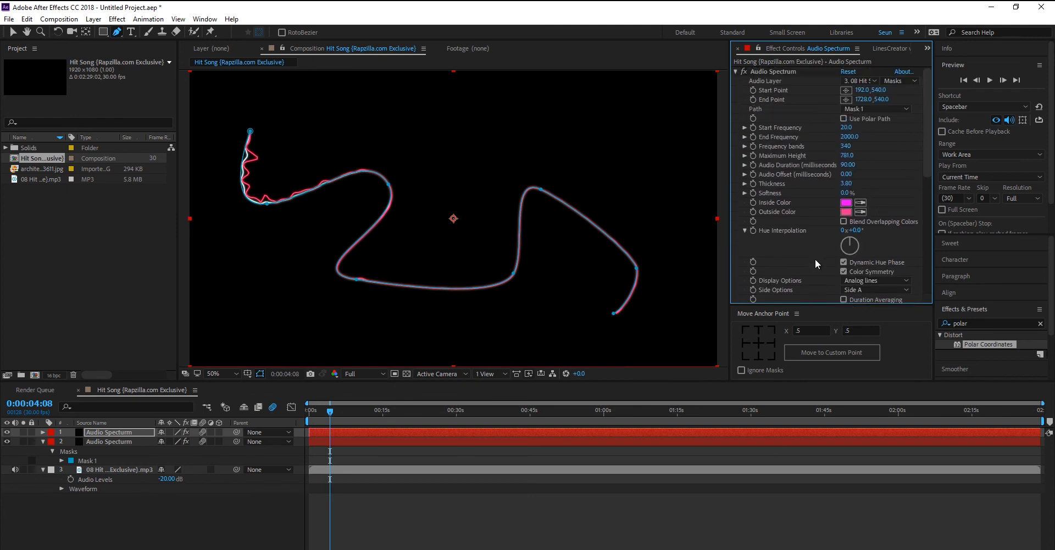
{"action": "left_click", "coordinate": [847, 127]}
{"action": "type", "text": "24"}
{"action": "key", "text": "BackSpace"}
{"action": "key", "text": "BackSpace"}
{"action": "type", "text": "12"}
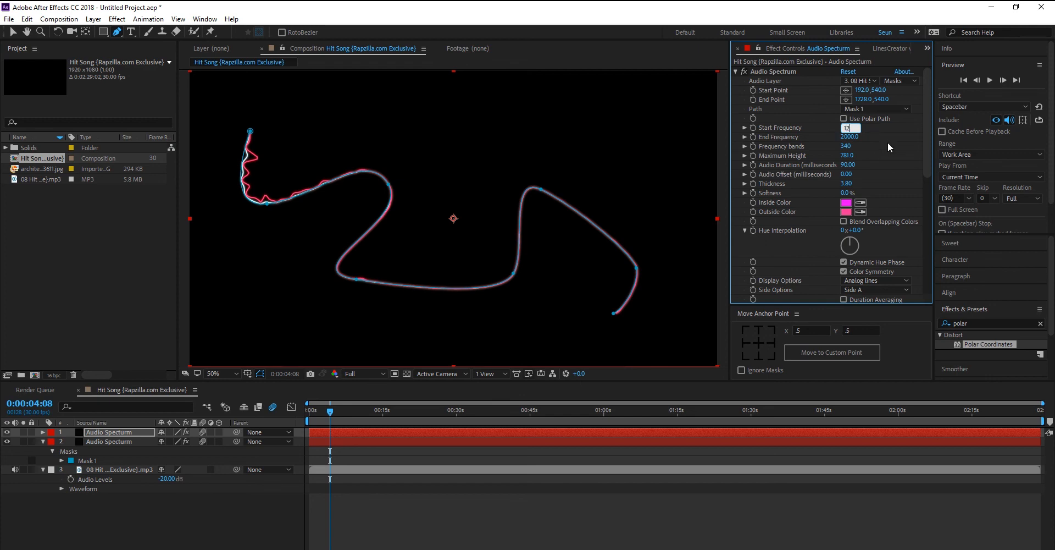
{"action": "key", "text": "Return"}
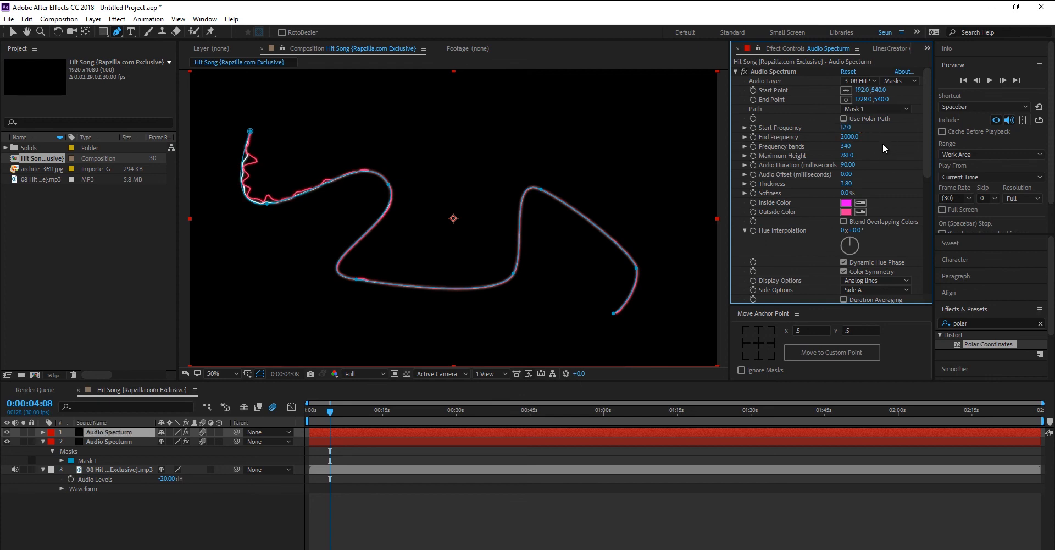
{"action": "left_click", "coordinate": [853, 136]}
{"action": "type", "text": "1400"}
{"action": "key", "text": "Return"}
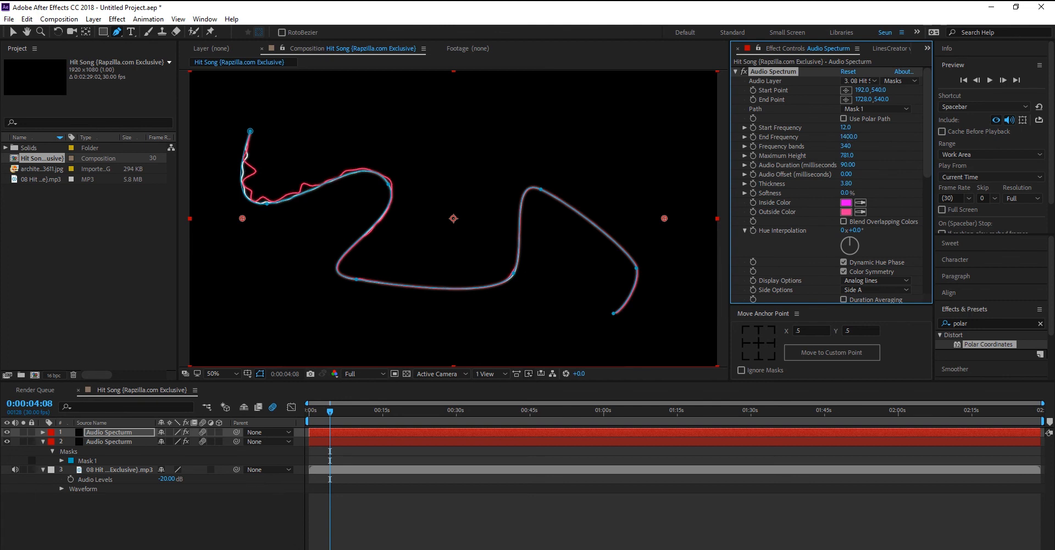
{"action": "left_click", "coordinate": [418, 508]}
{"action": "key", "text": "space"}
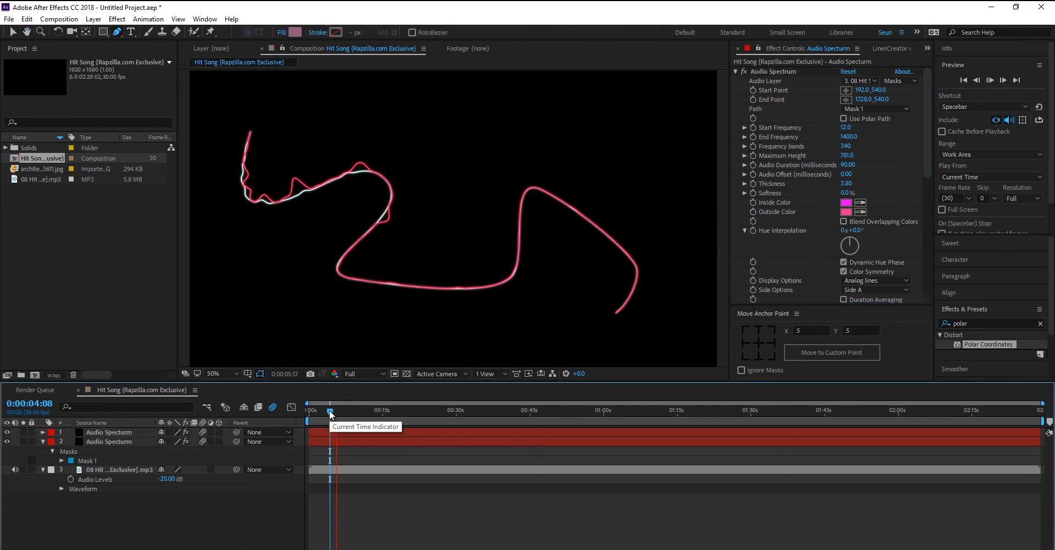
Set the Side Options of the upper Audio Spectrum solid to Side B
{"action": "key", "text": "space"}
{"action": "left_click", "coordinate": [99, 432]}
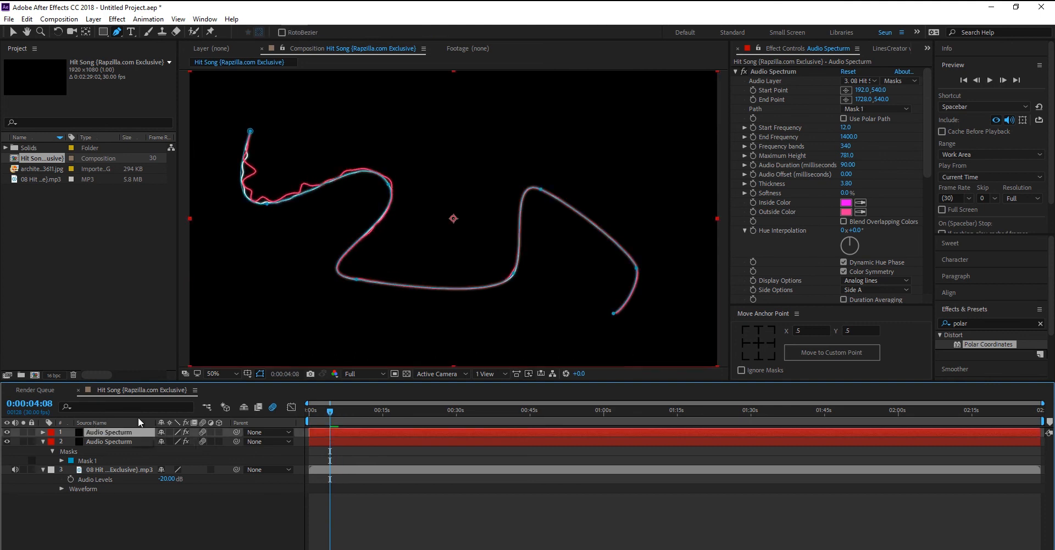
{"action": "scroll", "coordinate": [844, 239], "scroll_direction": "down", "scroll_amount": 3}
{"action": "left_click", "coordinate": [885, 231]}
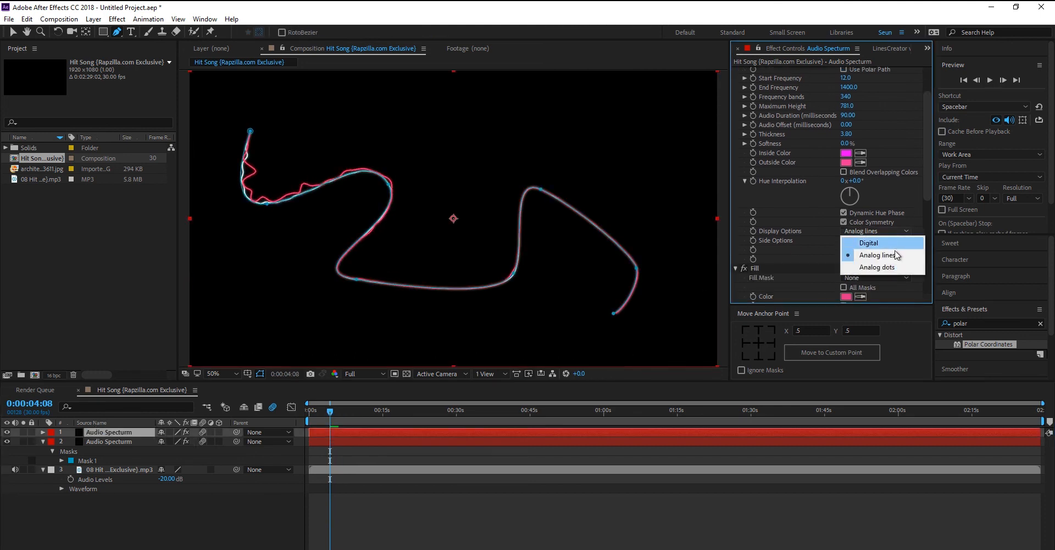
{"action": "left_click", "coordinate": [843, 239]}
{"action": "left_click", "coordinate": [866, 240]}
{"action": "left_click", "coordinate": [869, 265]}
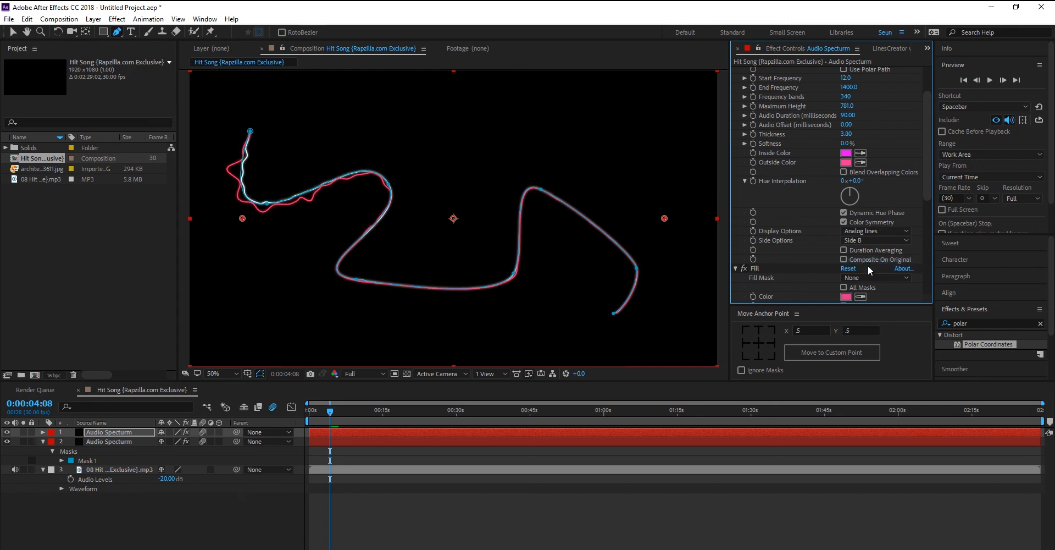
Switch the same solid's Display Options to Digital and preview the two spectrums with the song
{"action": "left_click", "coordinate": [856, 232]}
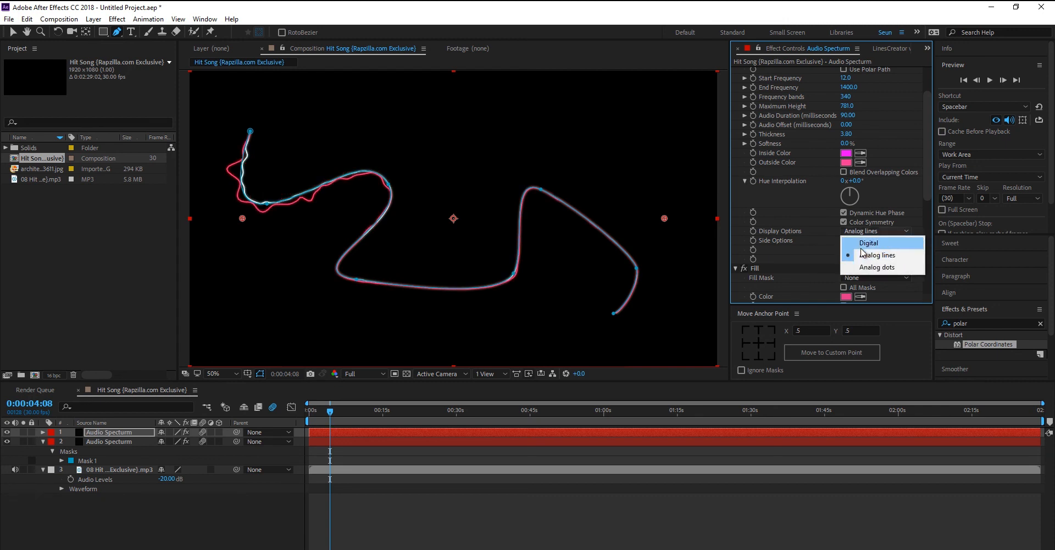
{"action": "left_click", "coordinate": [869, 243]}
{"action": "left_click", "coordinate": [188, 497]}
{"action": "key", "text": "space"}
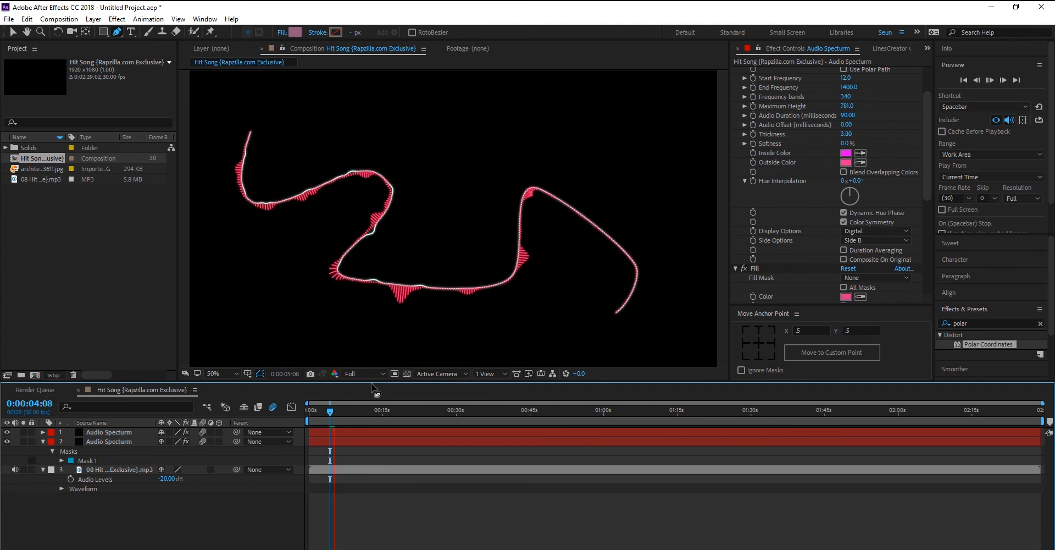
{"action": "left_click", "coordinate": [330, 410]}
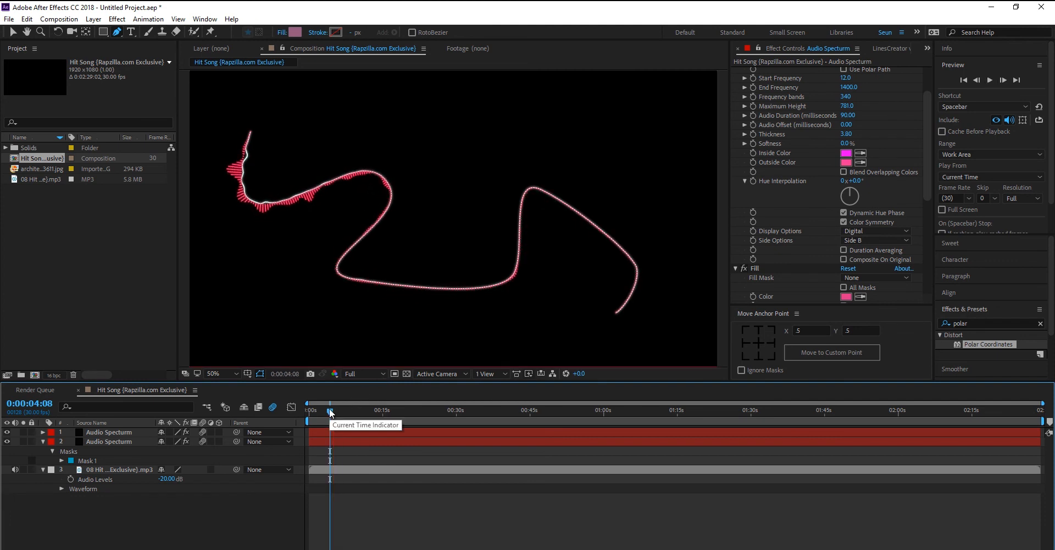